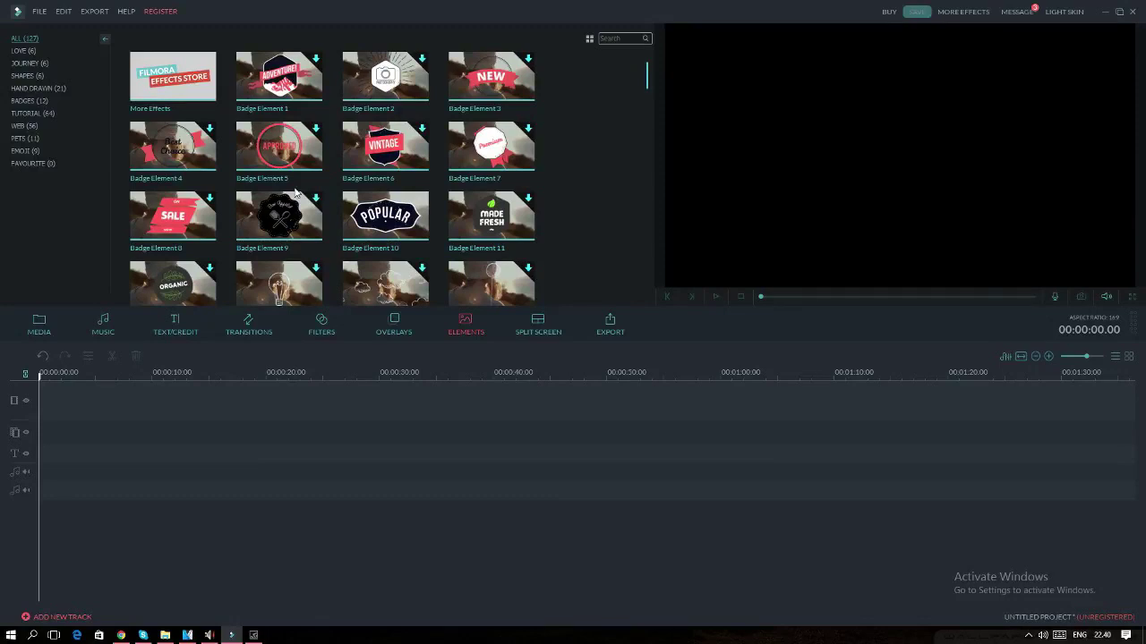
left_click(40, 10)
left_click(98, 9)
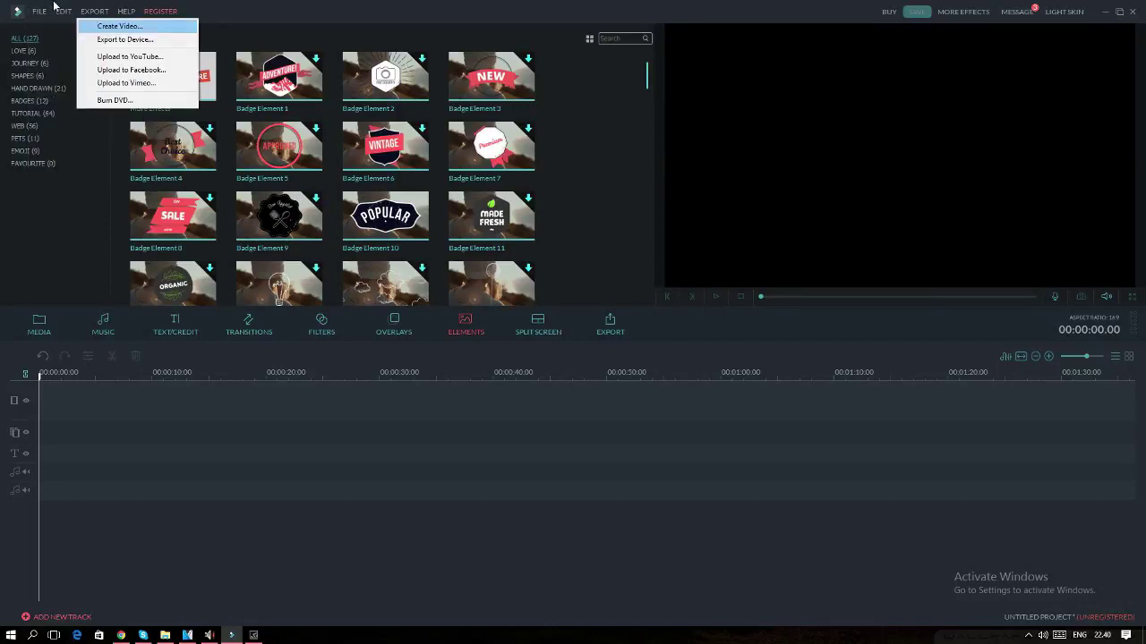
left_click(50, 10)
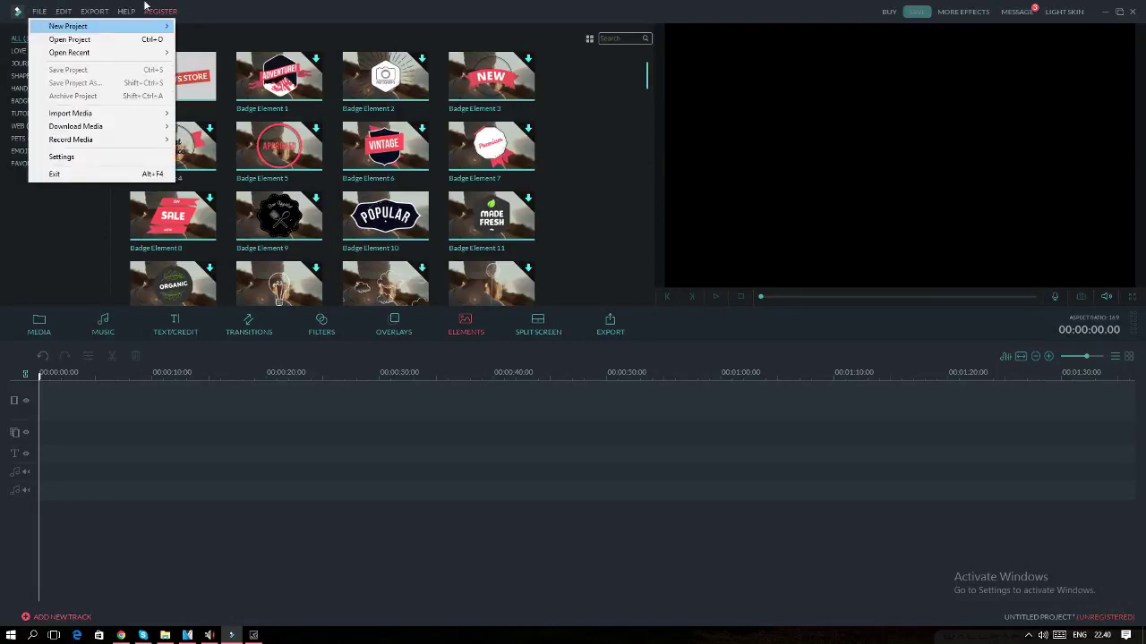
left_click(240, 5)
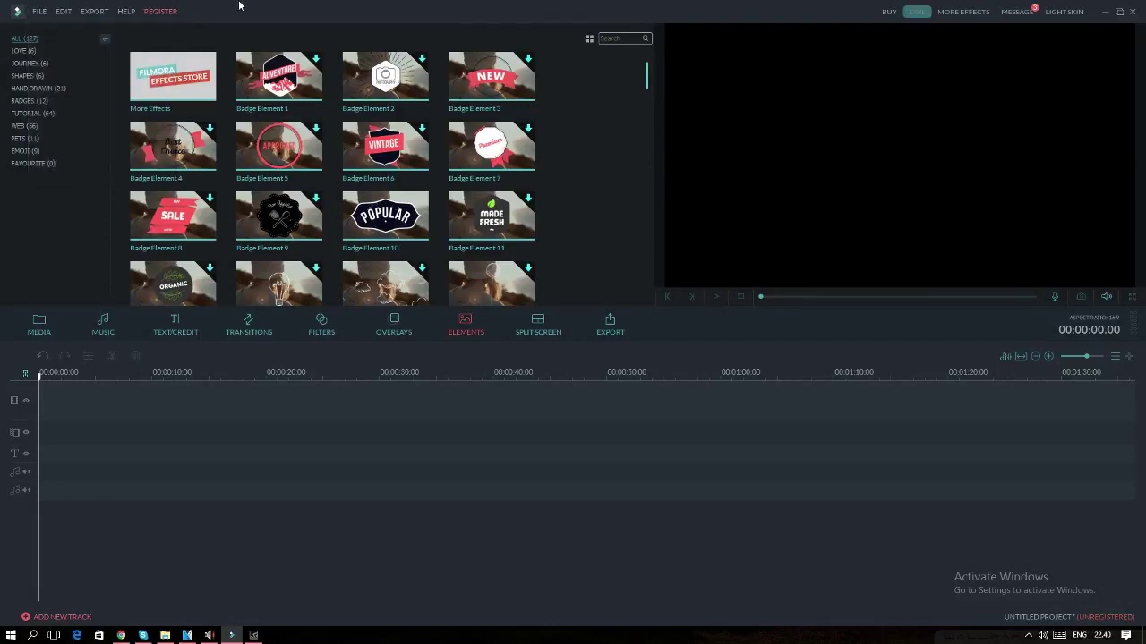
left_click(35, 152)
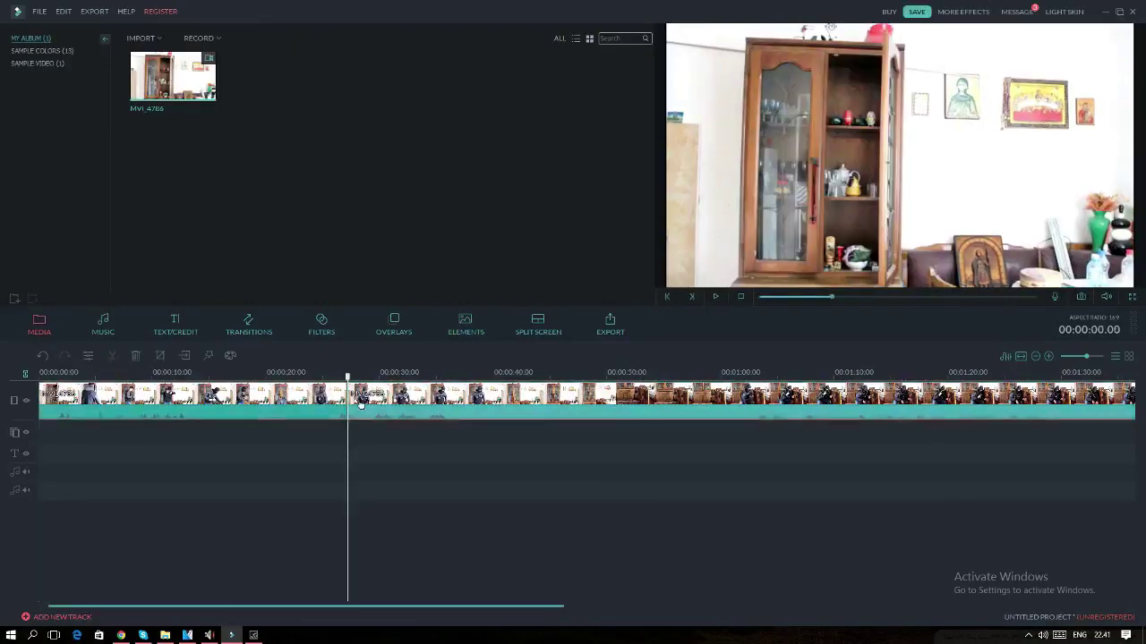
- Remove the first segment of the split video clip from the timeline
key("ctrl+z")
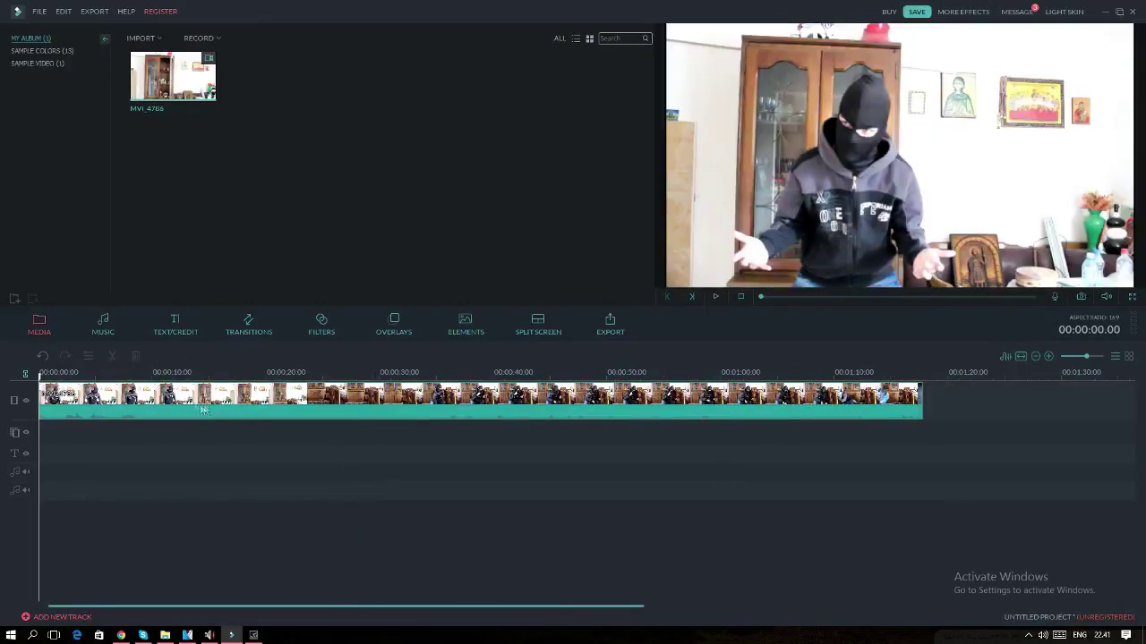
- Add the BW_Noise filter at the start of the clip and preview the September filter
left_click(320, 326)
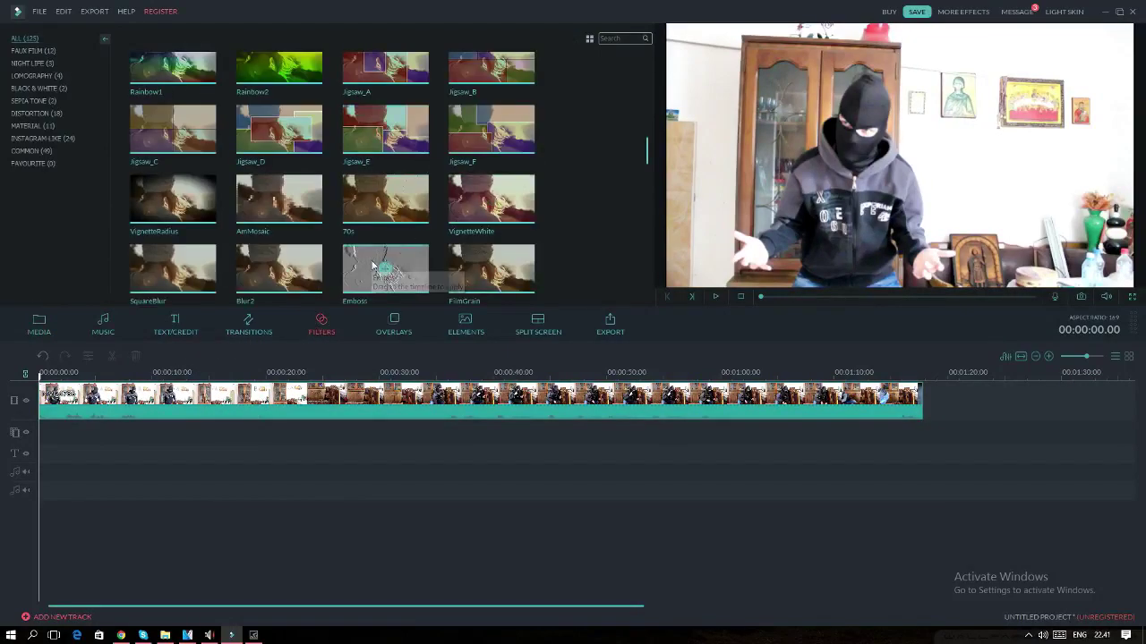
scroll(650, 158, "up", 5)
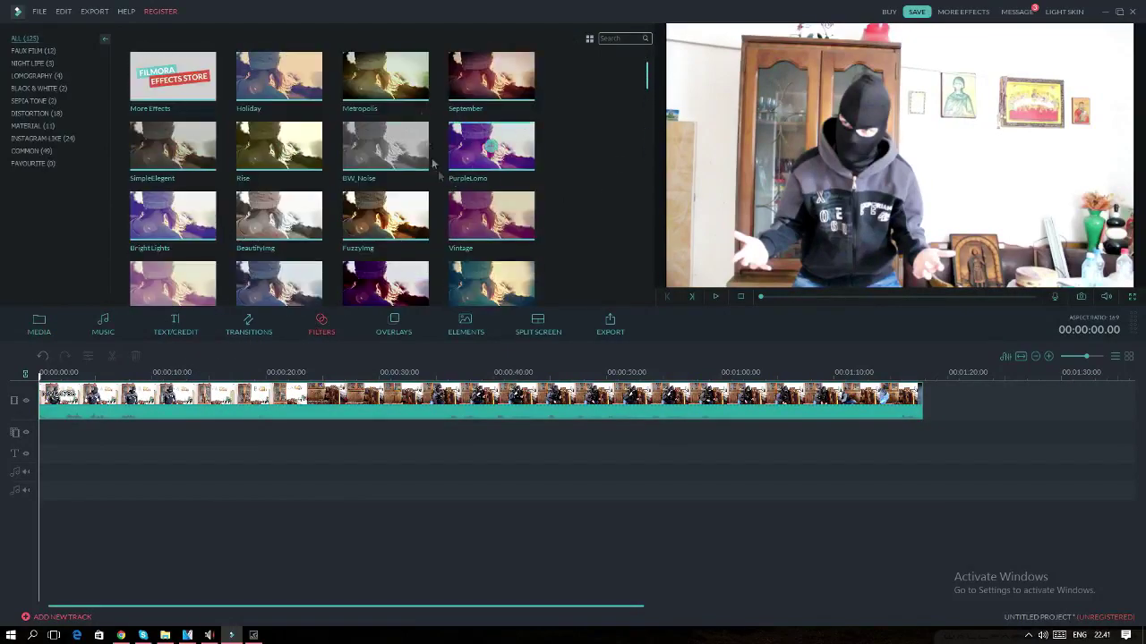
left_click(378, 166)
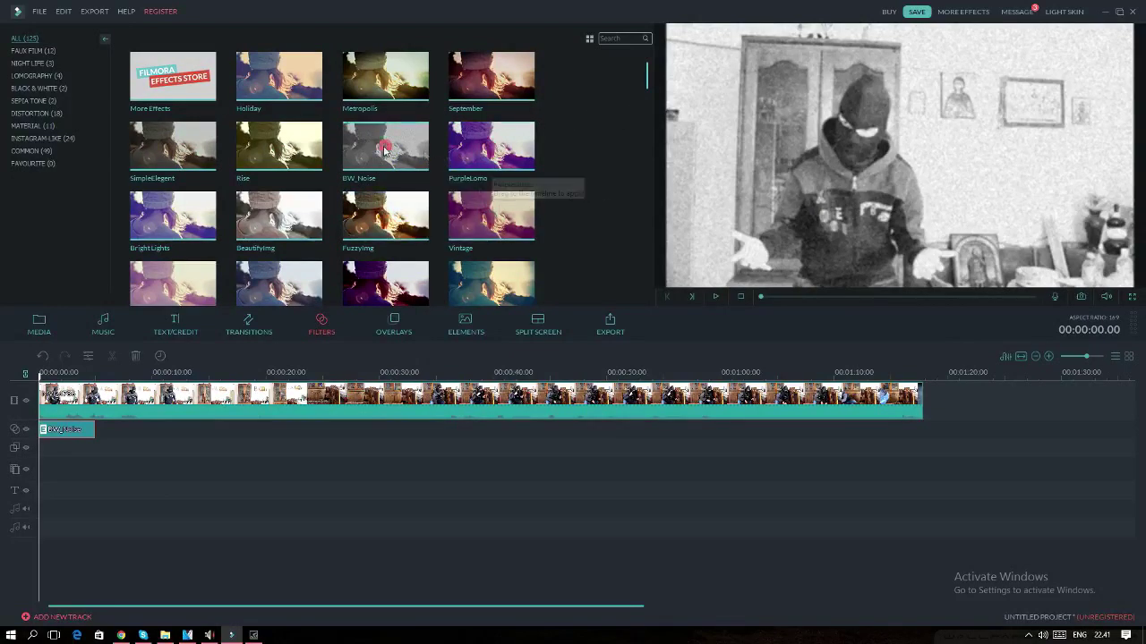
left_click(484, 83)
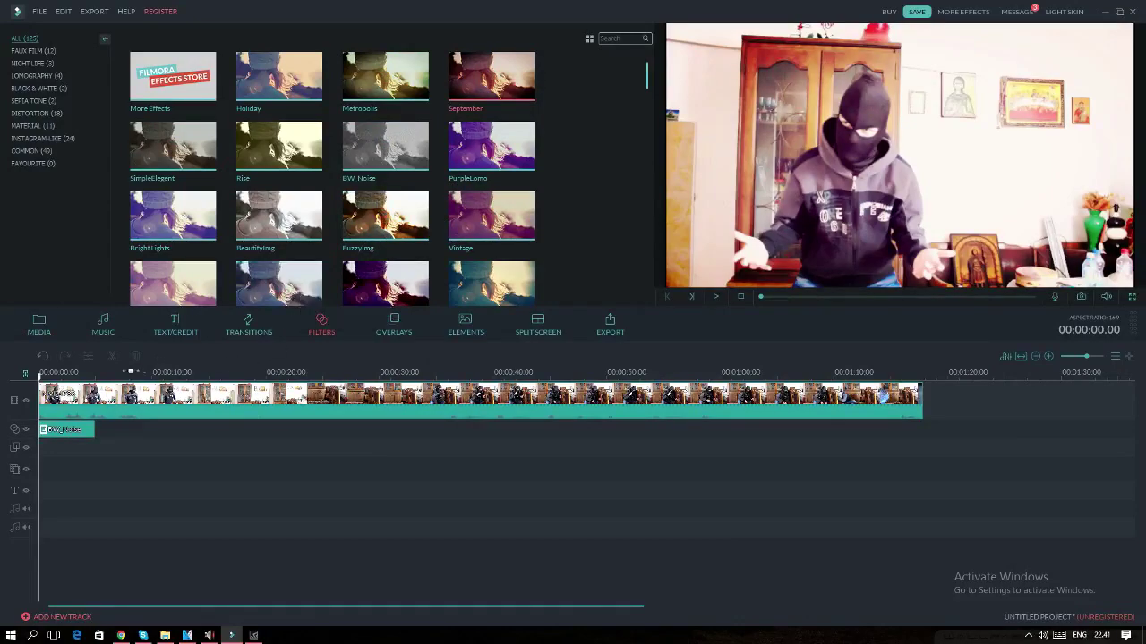
- Try the Aibao filter at the start of the clip, and replace it with the HueShift filter
scroll(648, 84, "down", 2)
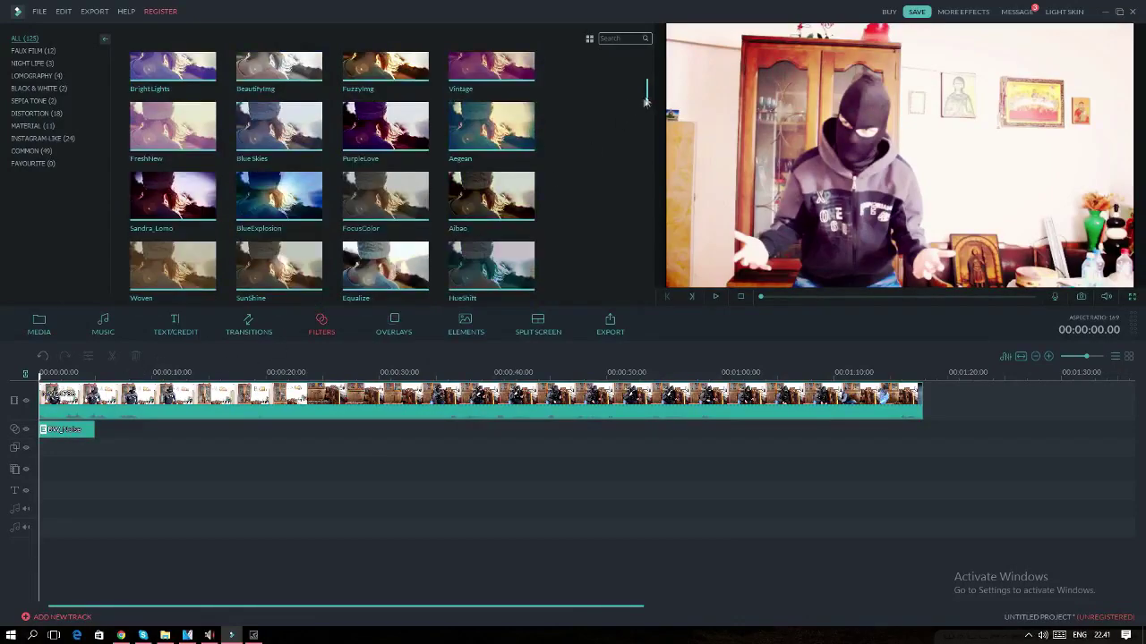
left_click(495, 199)
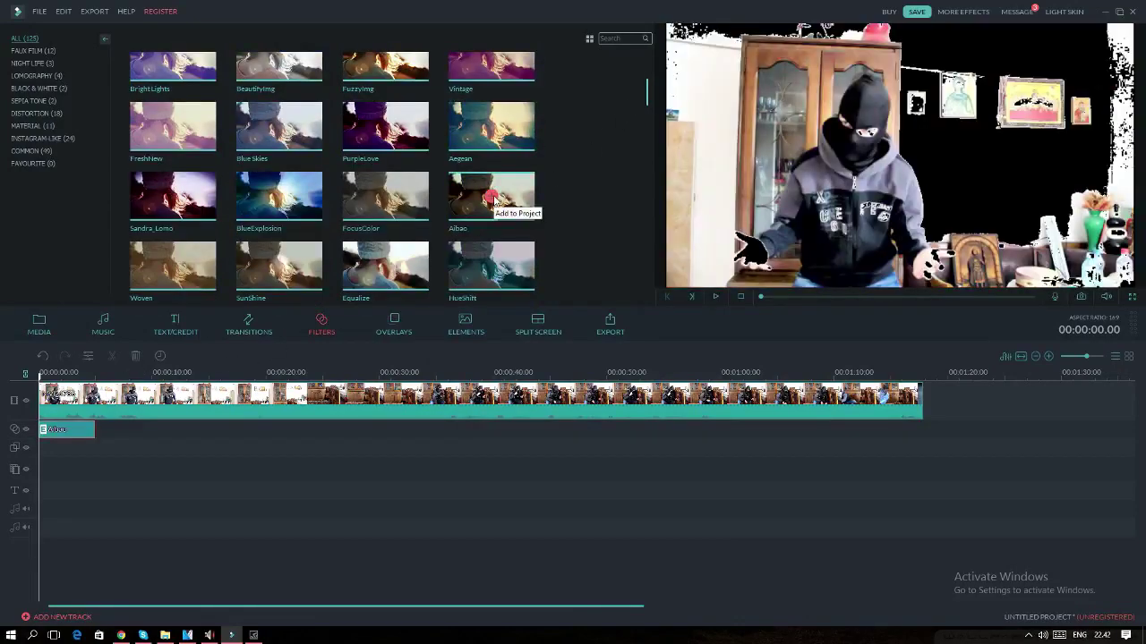
left_click(490, 268)
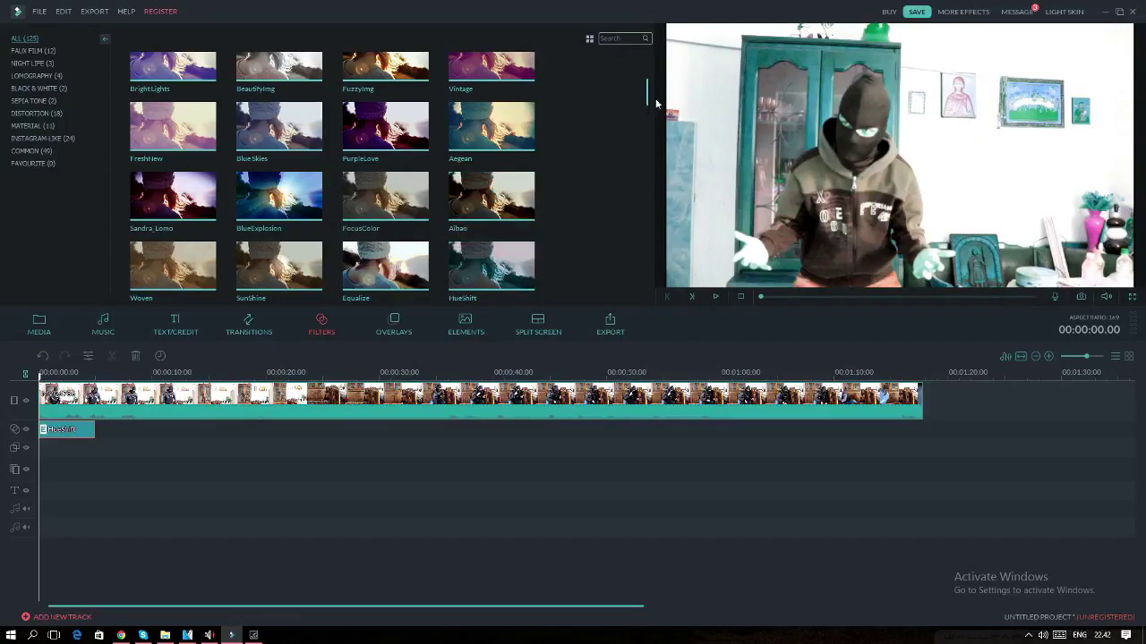
scroll(652, 103, "down", 3)
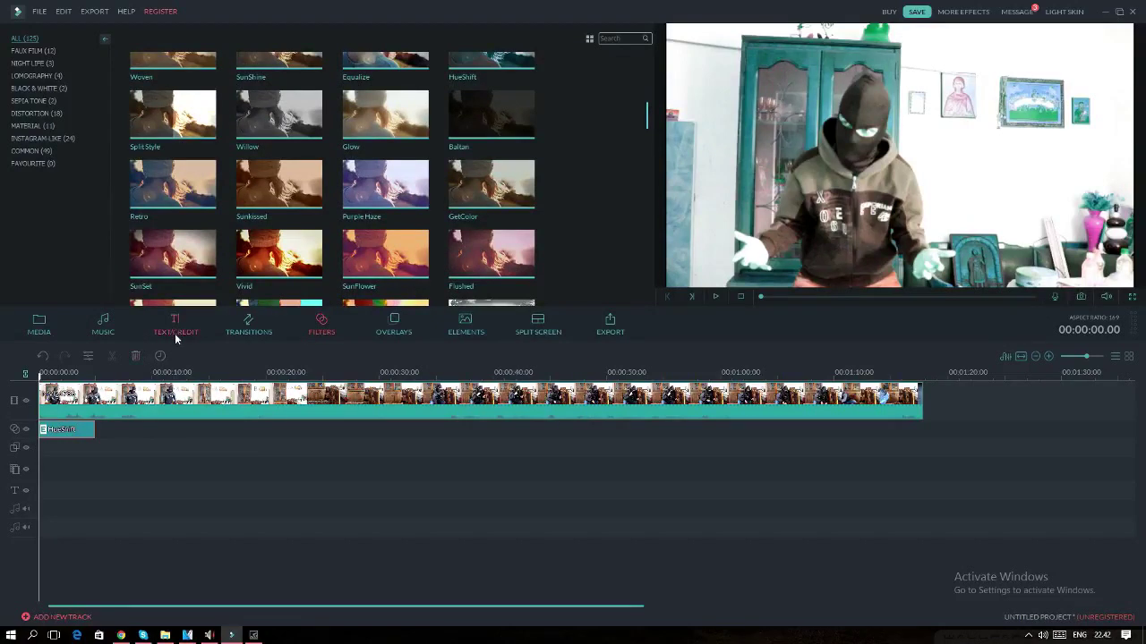
left_click(122, 339)
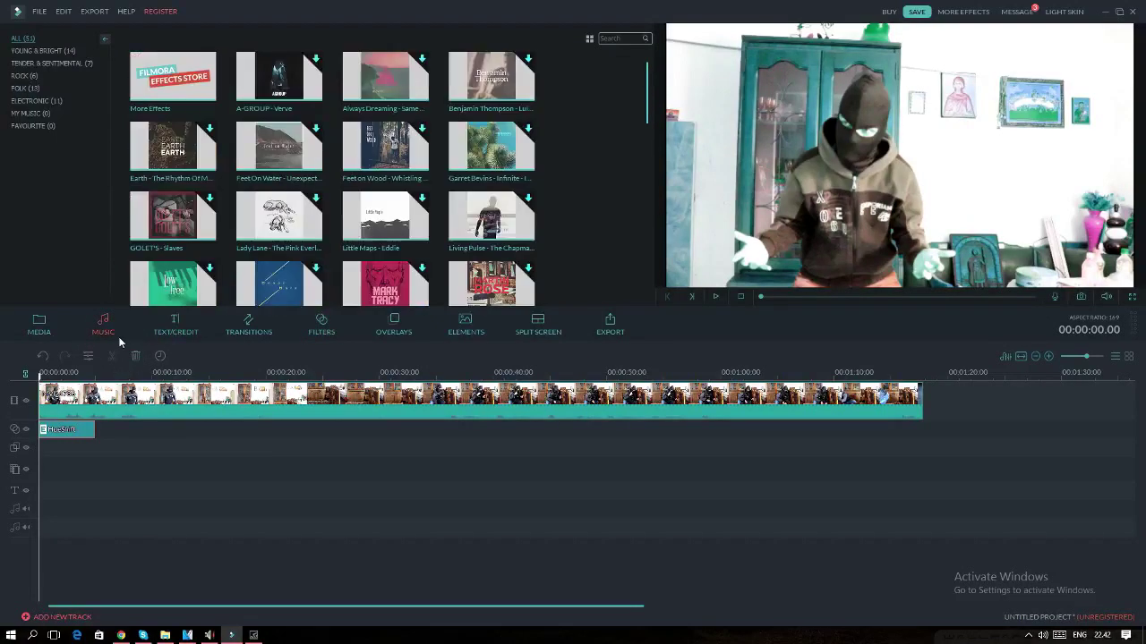
left_click_drag(648, 106, 643, 272)
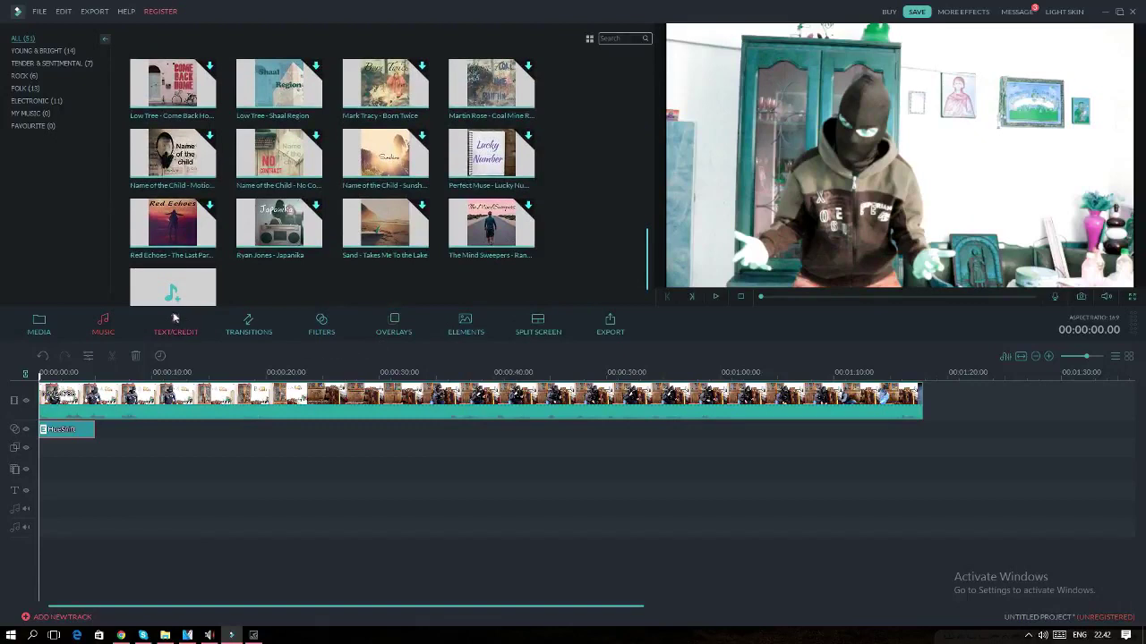
- Split the video clip at 00:00:04.24, where the HueShift filter ends
left_click(248, 328)
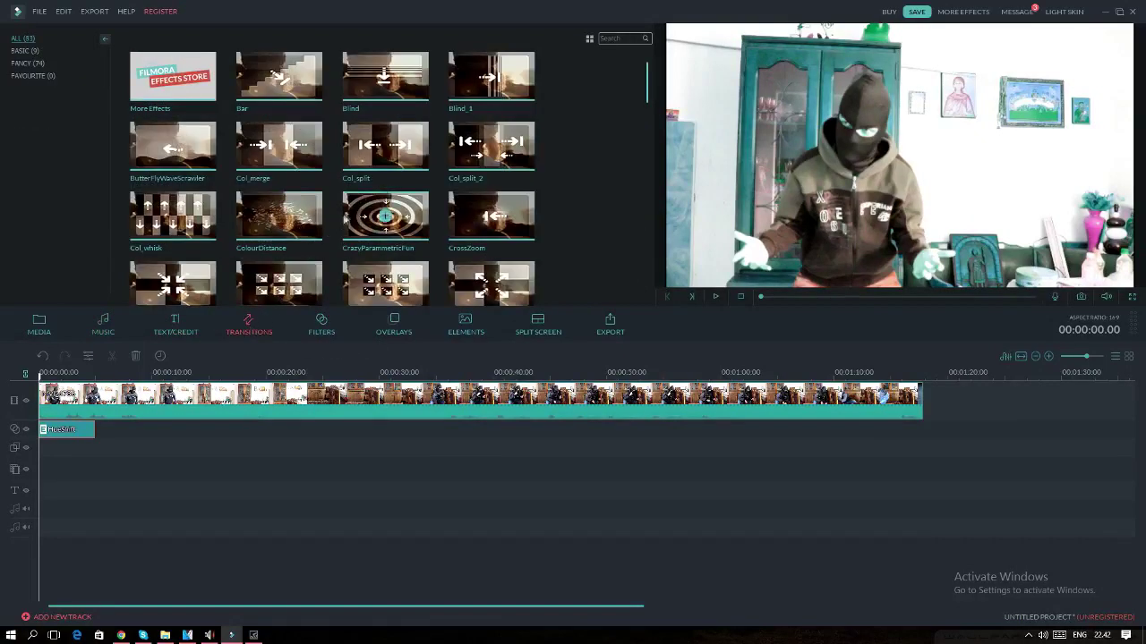
left_click(97, 400)
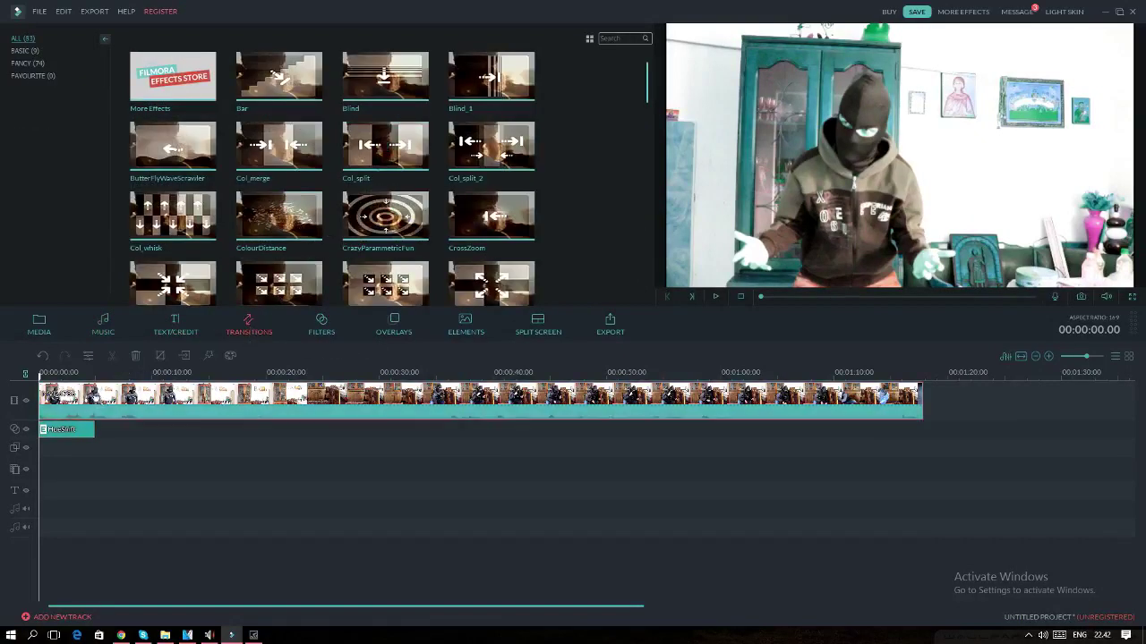
left_click_drag(42, 383, 95, 380)
left_click(113, 356)
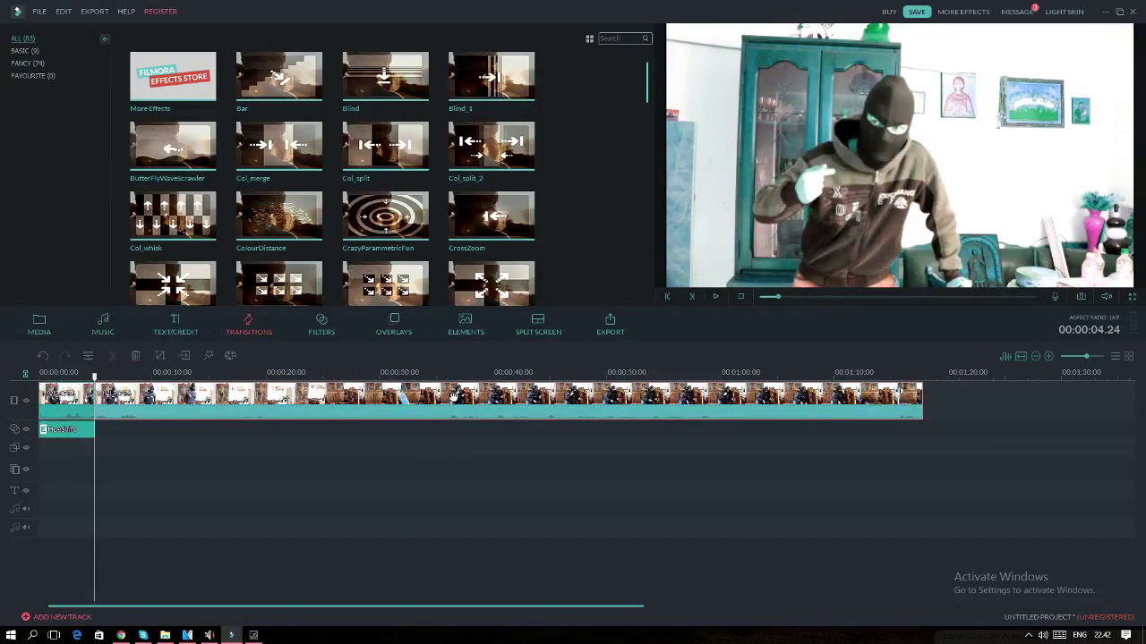
- Split the video clip at 00:00:38.00 and delete the segment between the two cuts
left_click_drag(94, 375, 469, 376)
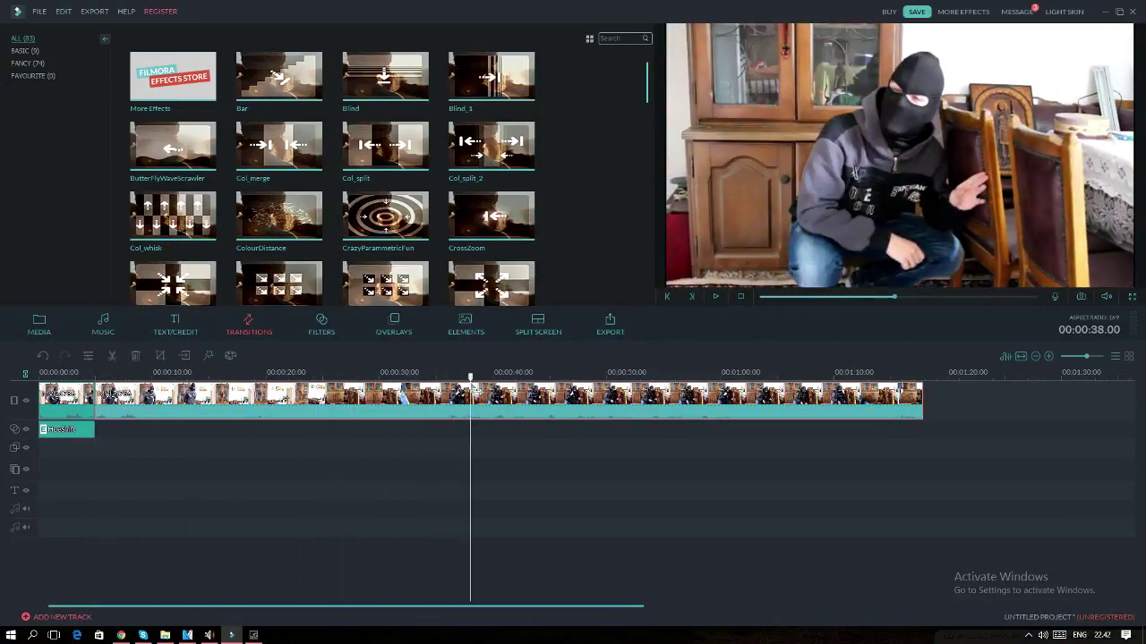
left_click(475, 390)
left_click(385, 398)
key("Delete")
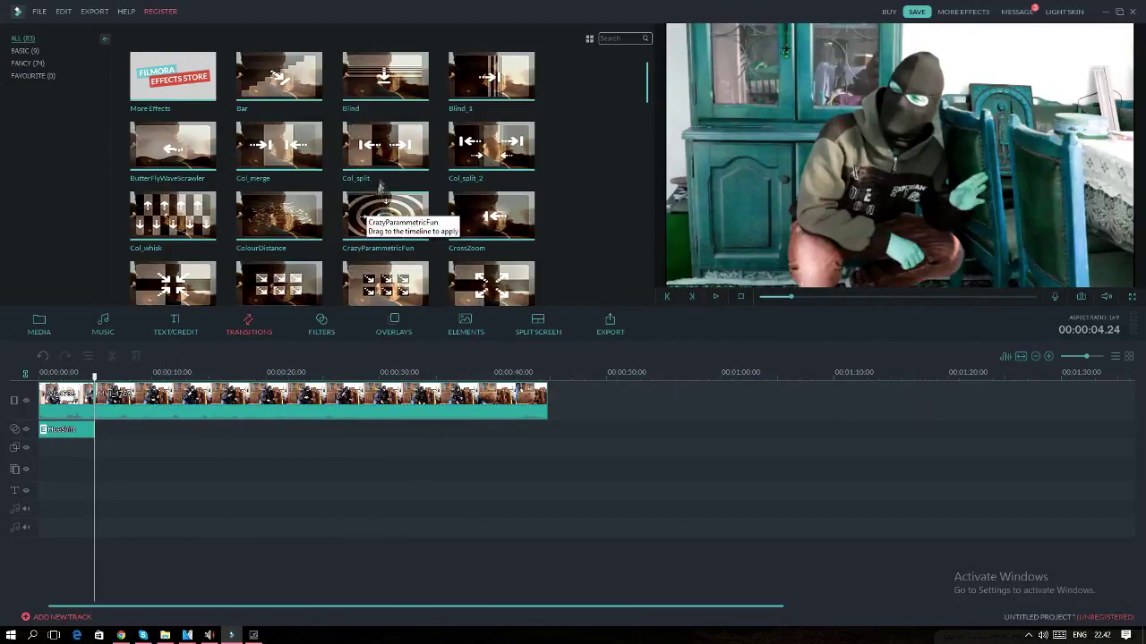
- Add the CrazyParammetricFun transition and move it to the cut between the two clips
double_click(385, 217)
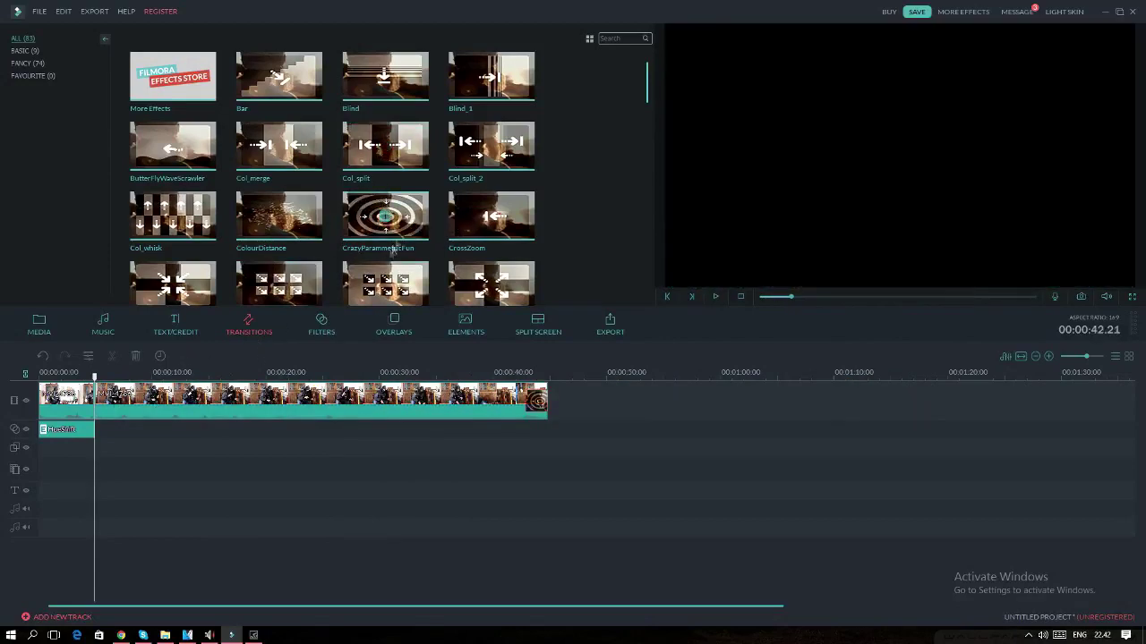
left_click_drag(536, 400, 95, 400)
- Play the timeline from 00:00:02.19 across the transition and stop the playback after it
left_click(84, 376)
left_click(73, 376)
left_click(71, 376)
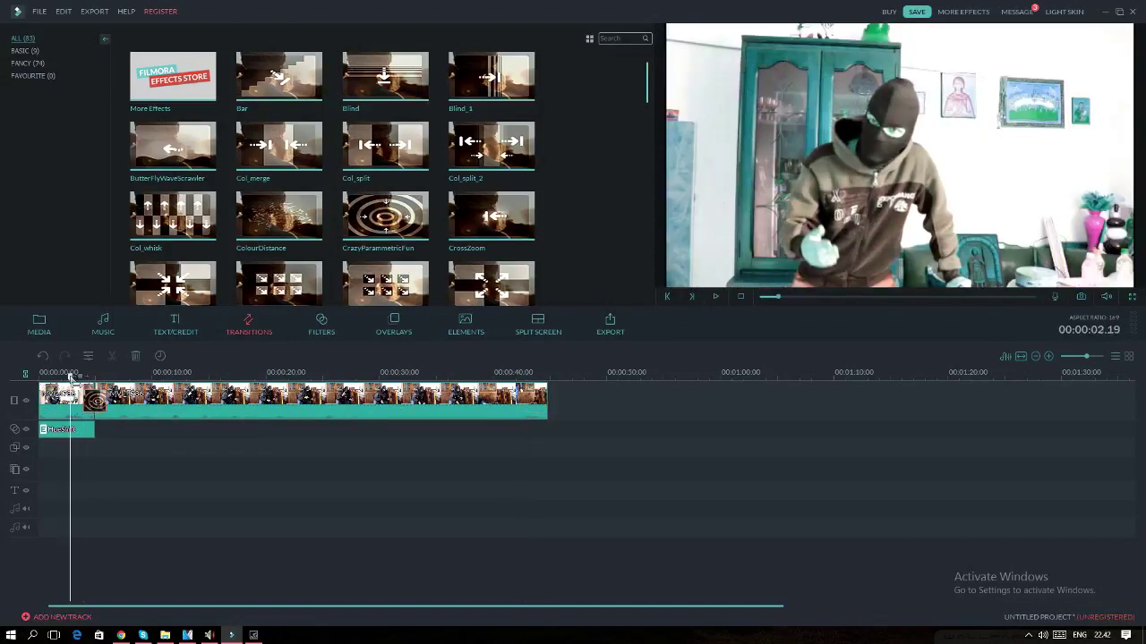
left_click(716, 297)
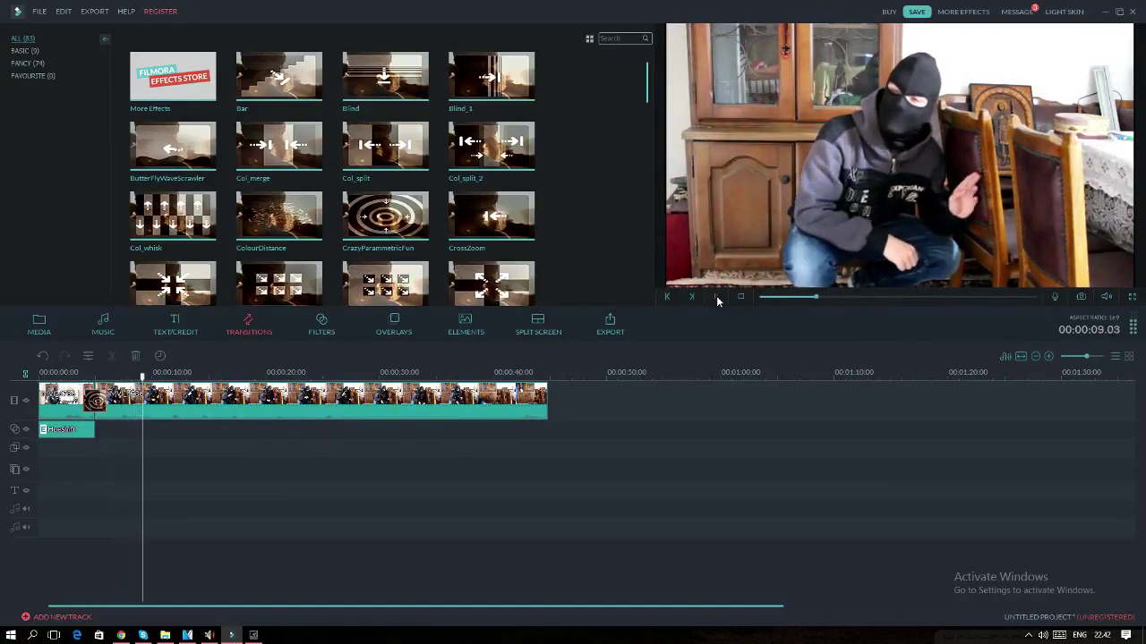
left_click(716, 295)
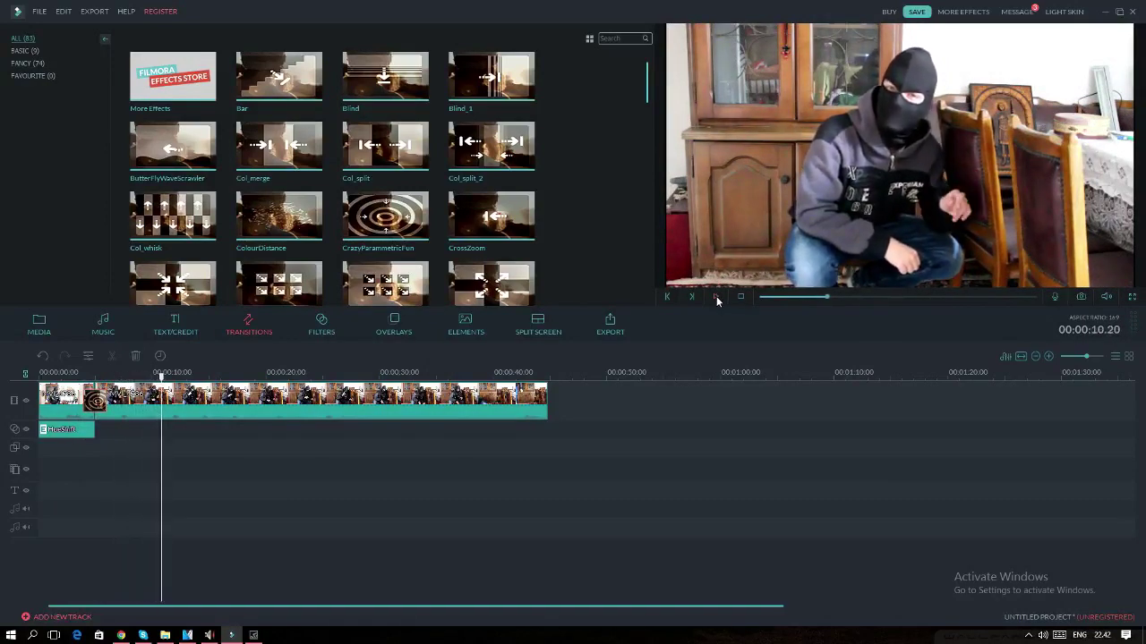
- Replace the transition at the cut between the two clips with Cross_whisk and play the timeline across it
left_click_drag(648, 97, 651, 114)
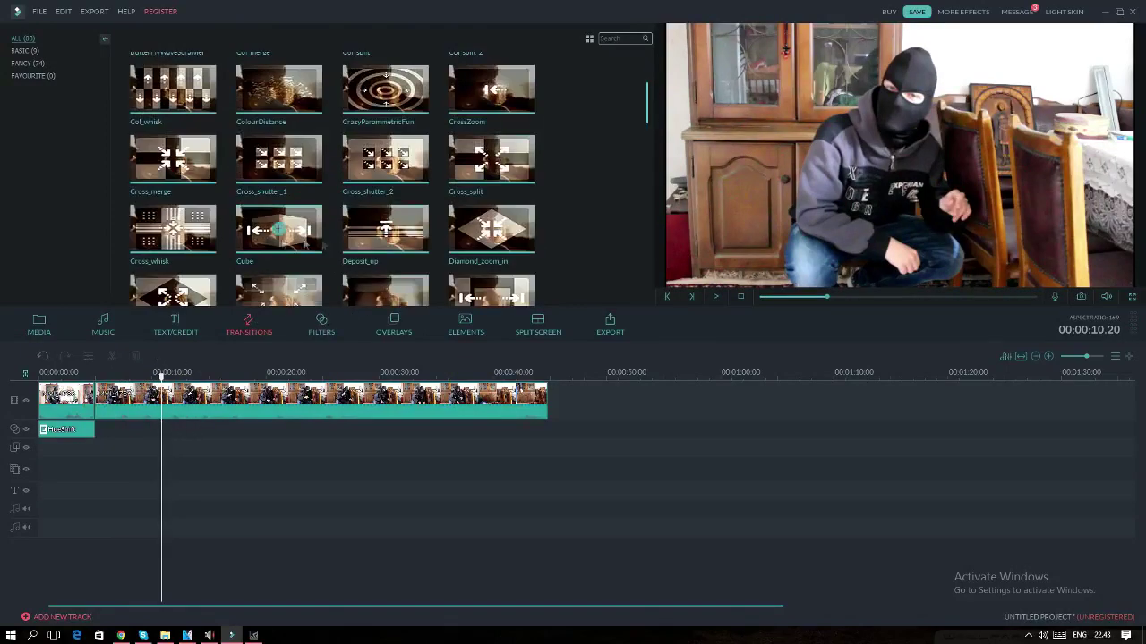
left_click(172, 229)
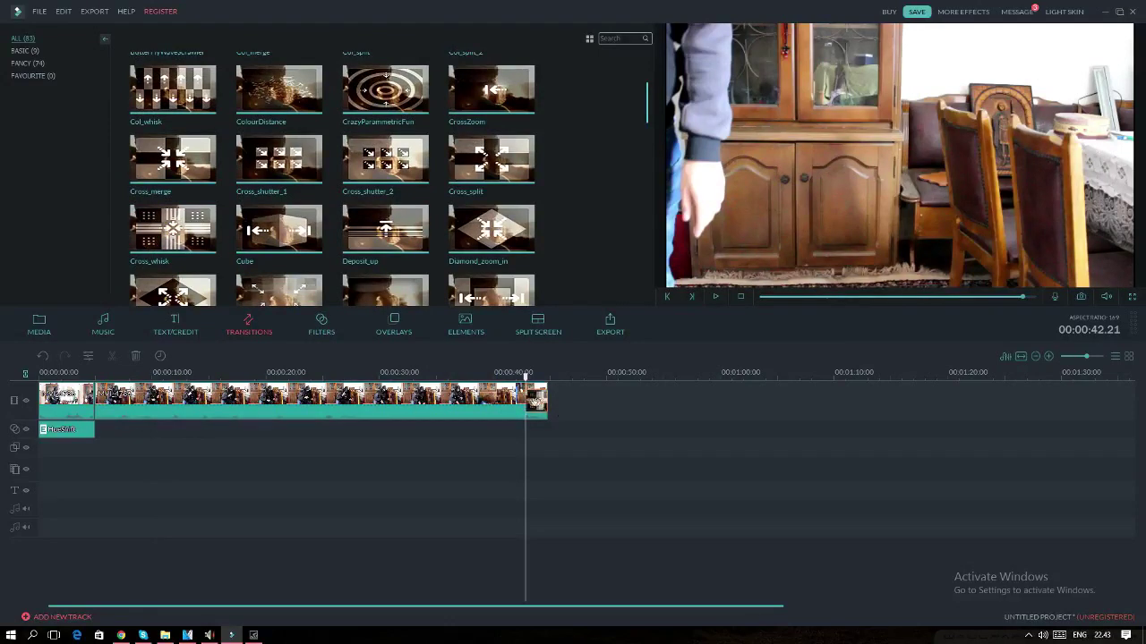
left_click_drag(537, 401, 97, 399)
left_click(83, 399)
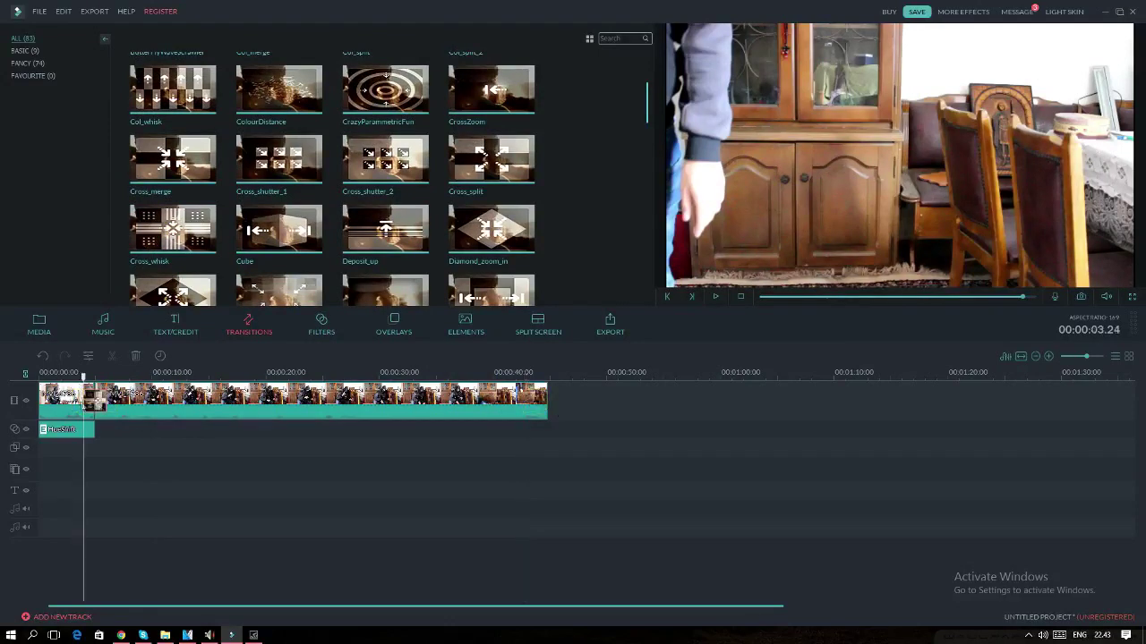
left_click(715, 297)
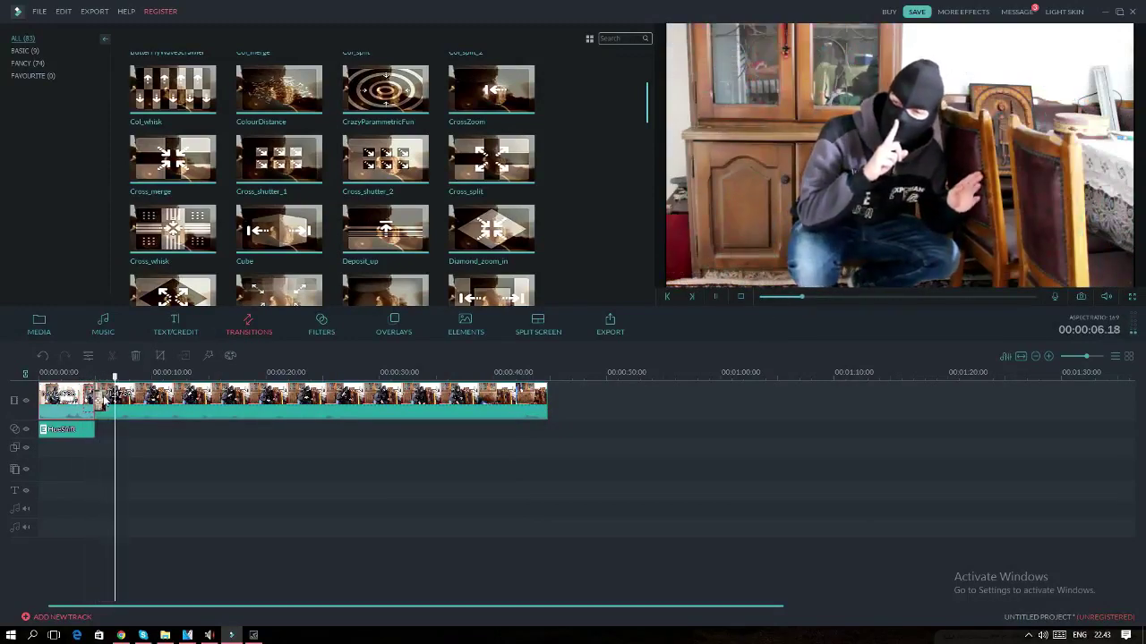
- Move the transition from the cut to the end of the second clip and delete it
left_click(99, 401)
left_click_drag(98, 404, 536, 403)
left_click(541, 404)
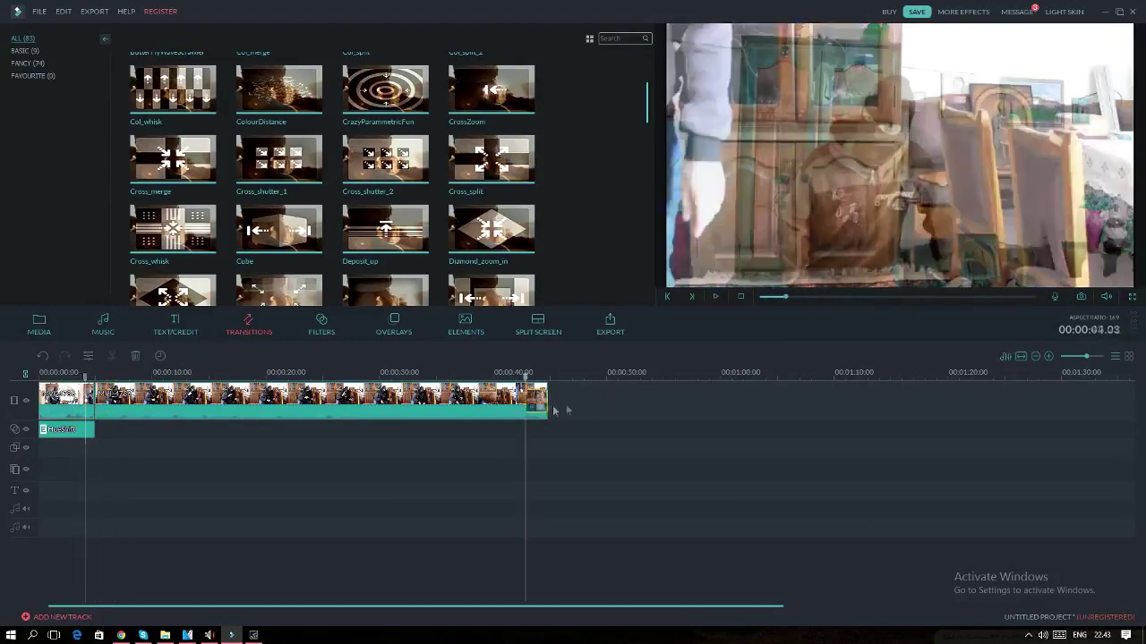
key("Delete")
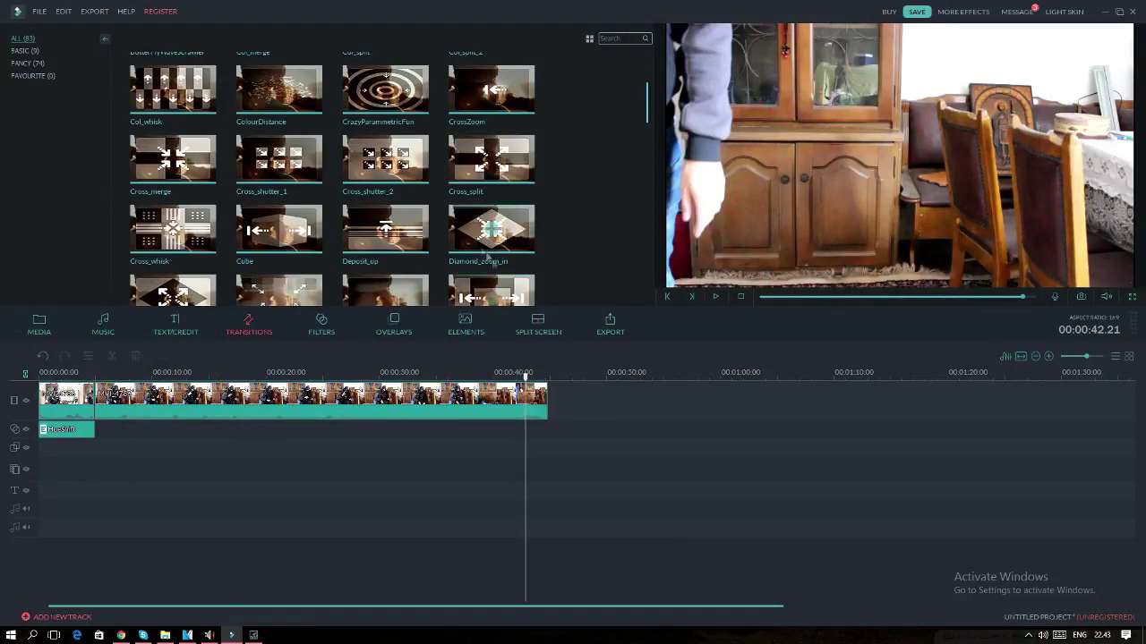
- Look through the Light Leaks overlays and the whole elements library, and show the Emoji elements
left_click(322, 324)
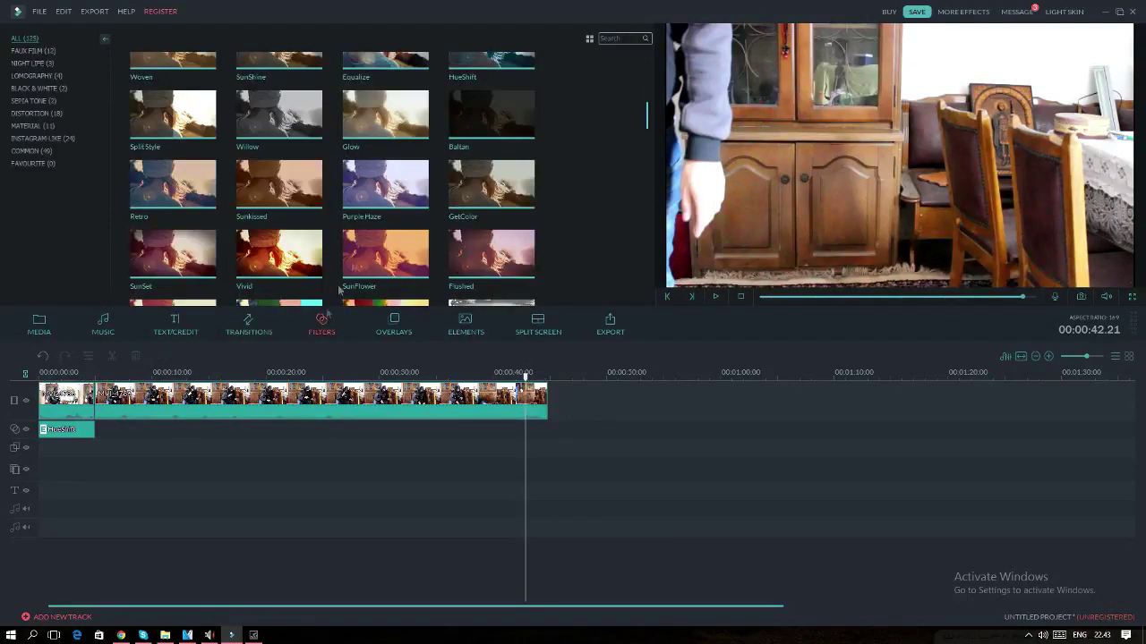
left_click(400, 329)
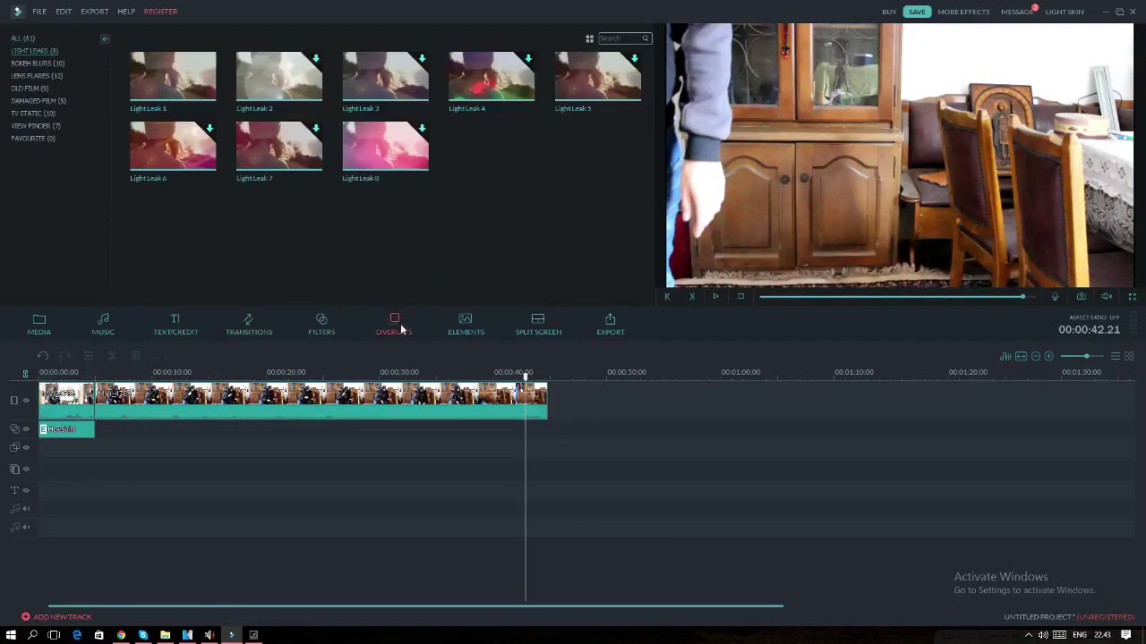
left_click(385, 145)
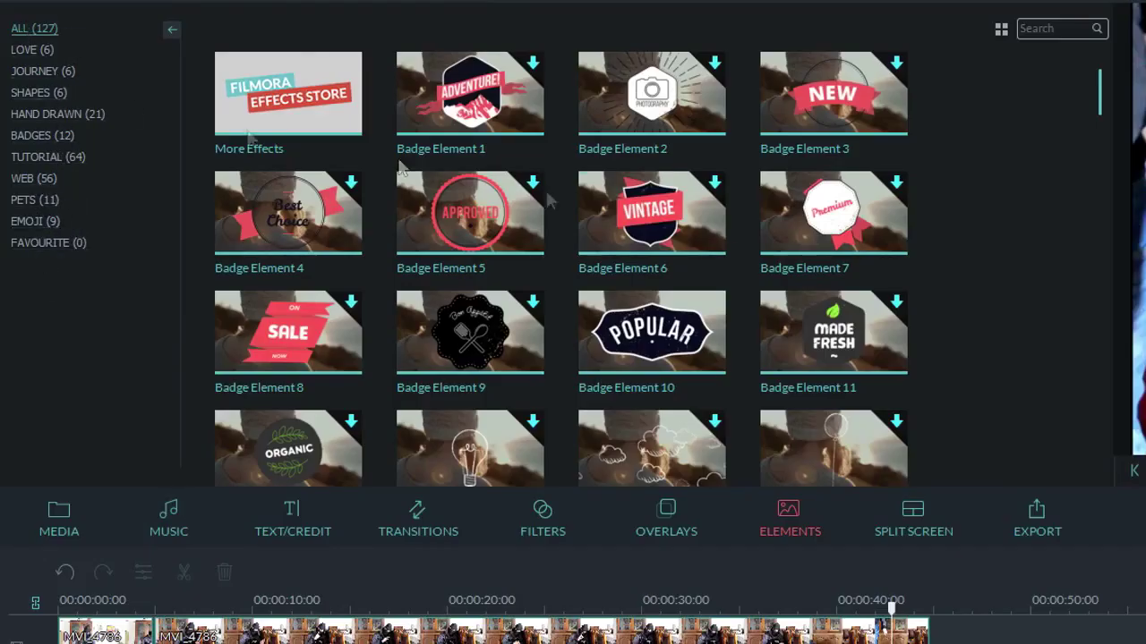
scroll(734, 250, "down", 10)
scroll(708, 302, "up", 8)
scroll(380, 269, "down", 2)
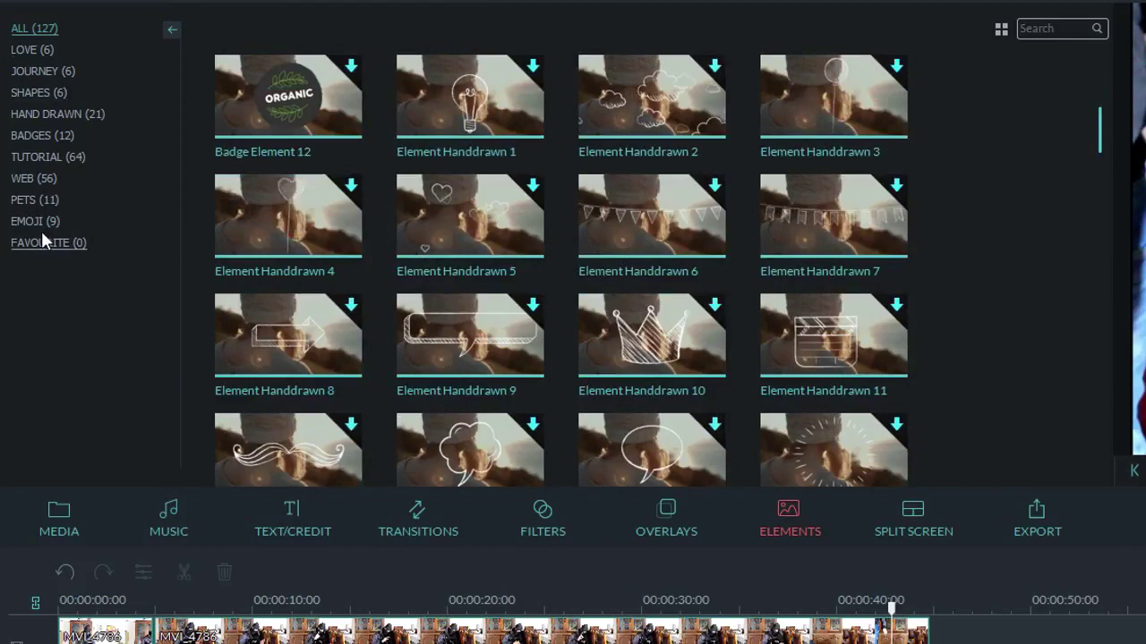
left_click(34, 225)
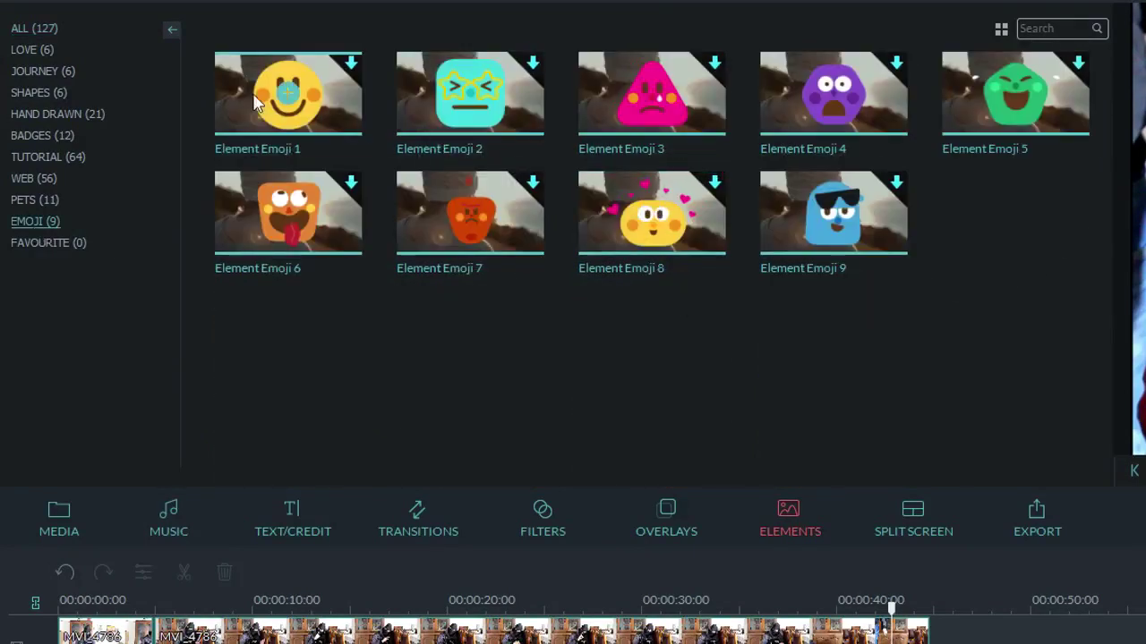
- Try to download the Element Emoji 1 element and cancel the download
left_click(296, 92)
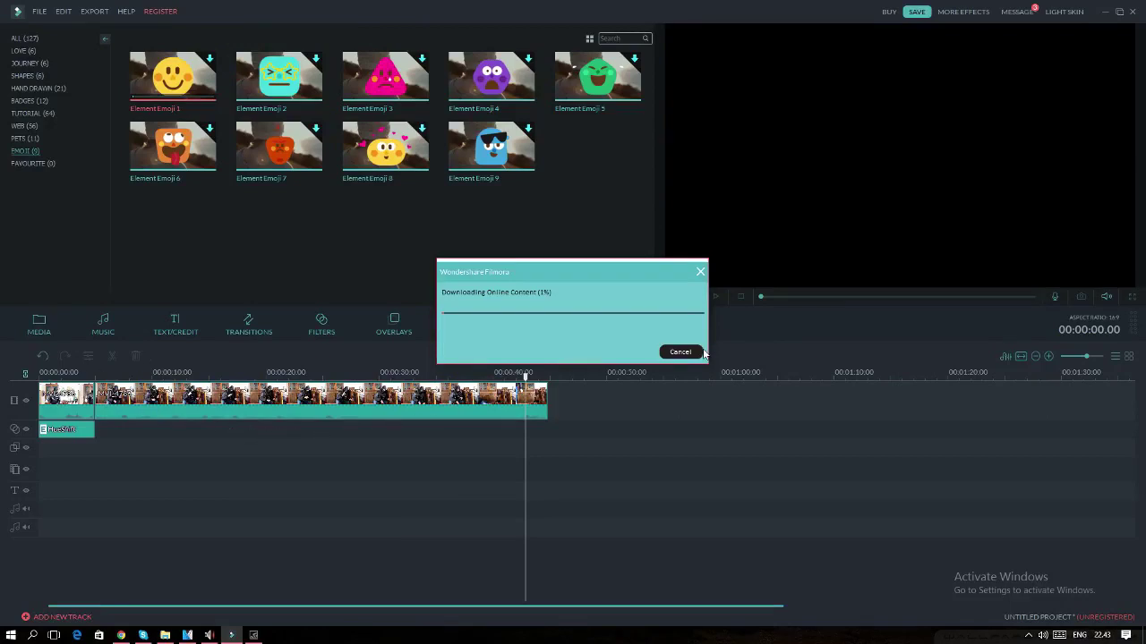
left_click(684, 352)
- Browse the title library and add the LowerThirds 3 title at the start of the timeline
left_click(184, 329)
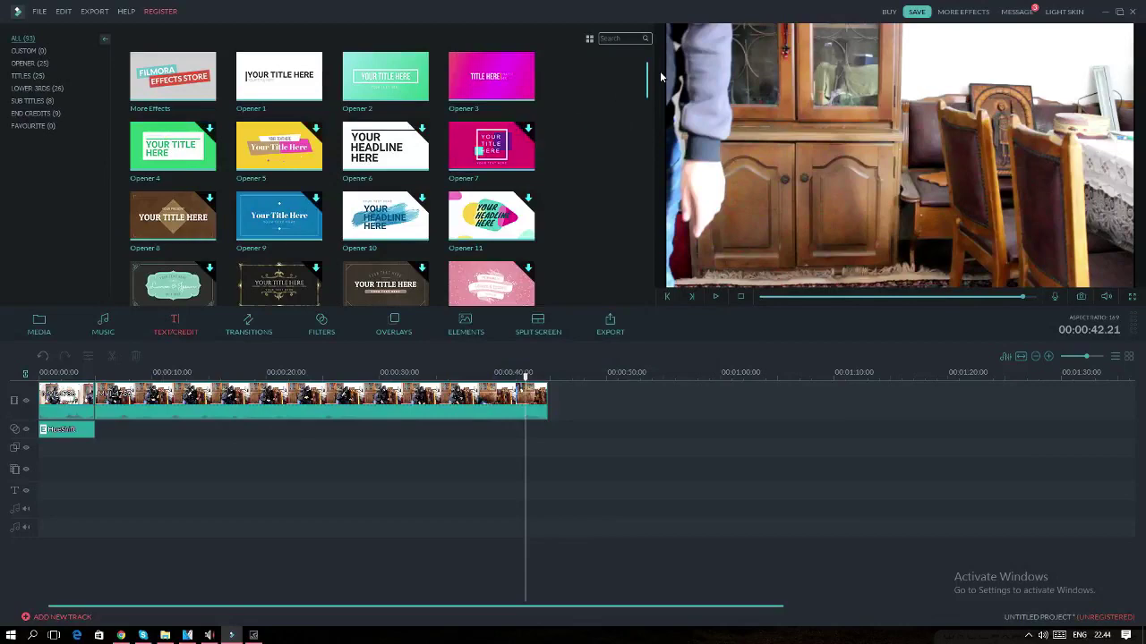
left_click_drag(645, 87, 633, 131)
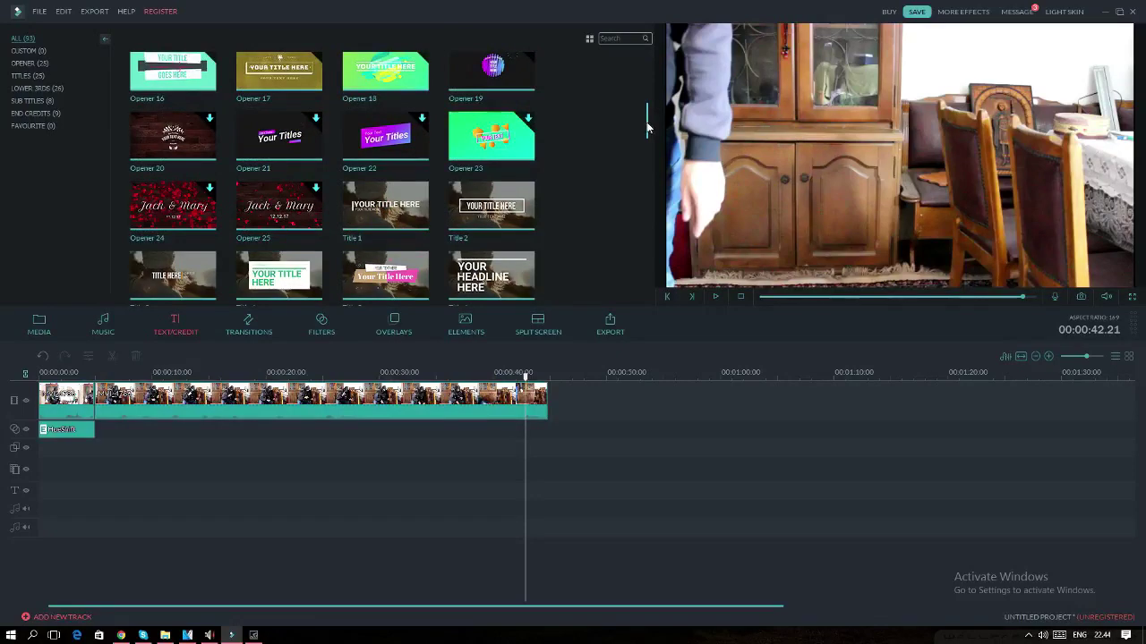
left_click_drag(648, 127, 639, 182)
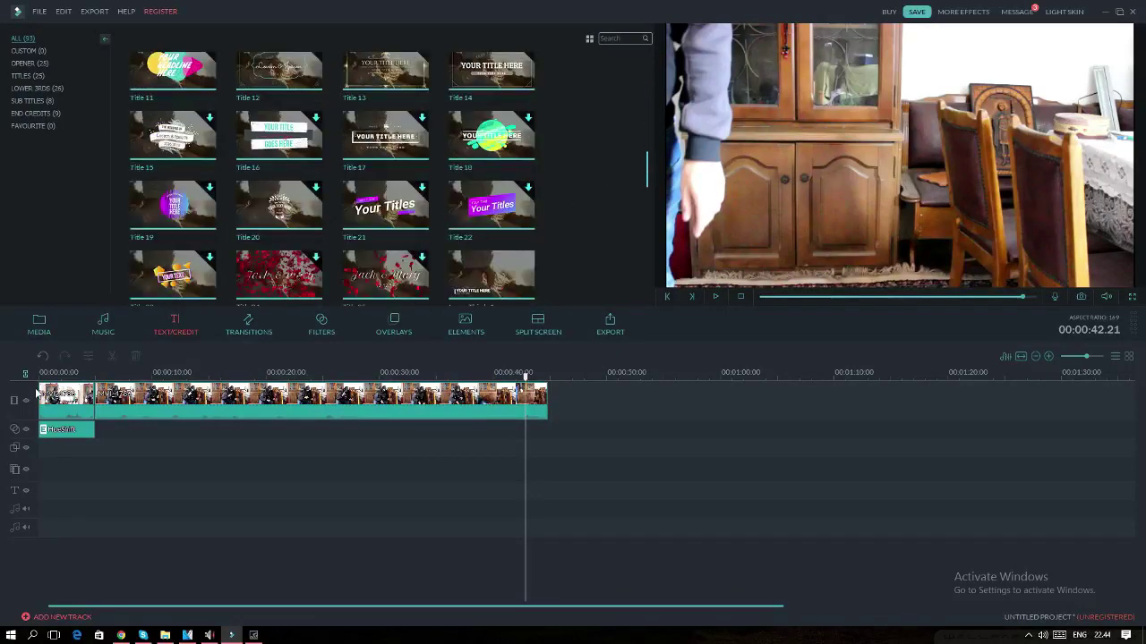
left_click(41, 394)
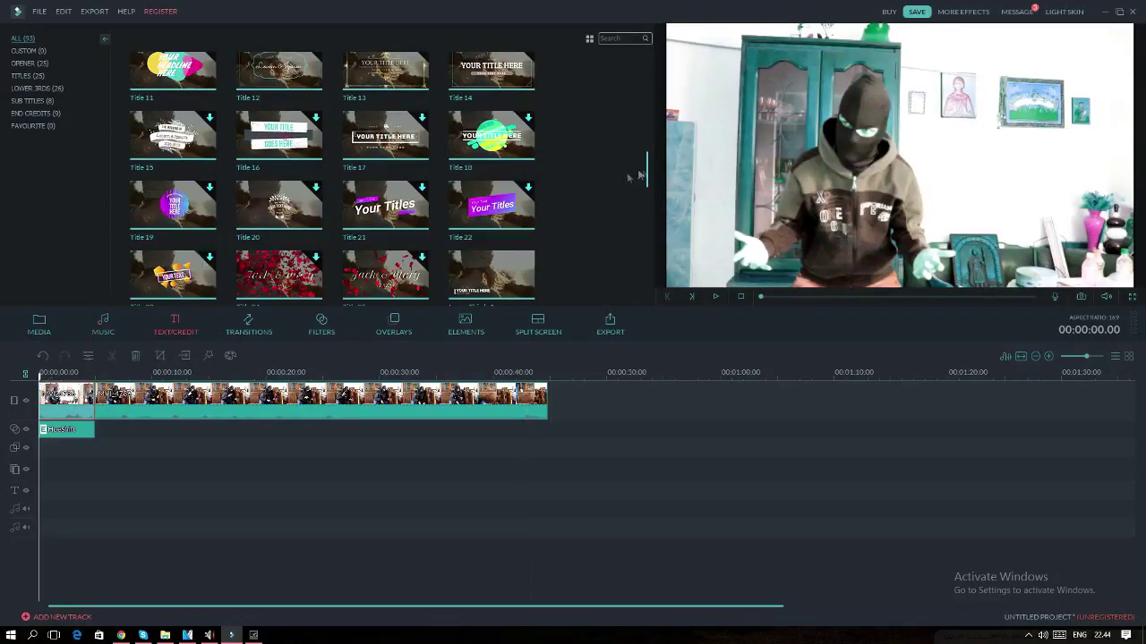
left_click_drag(648, 183, 645, 206)
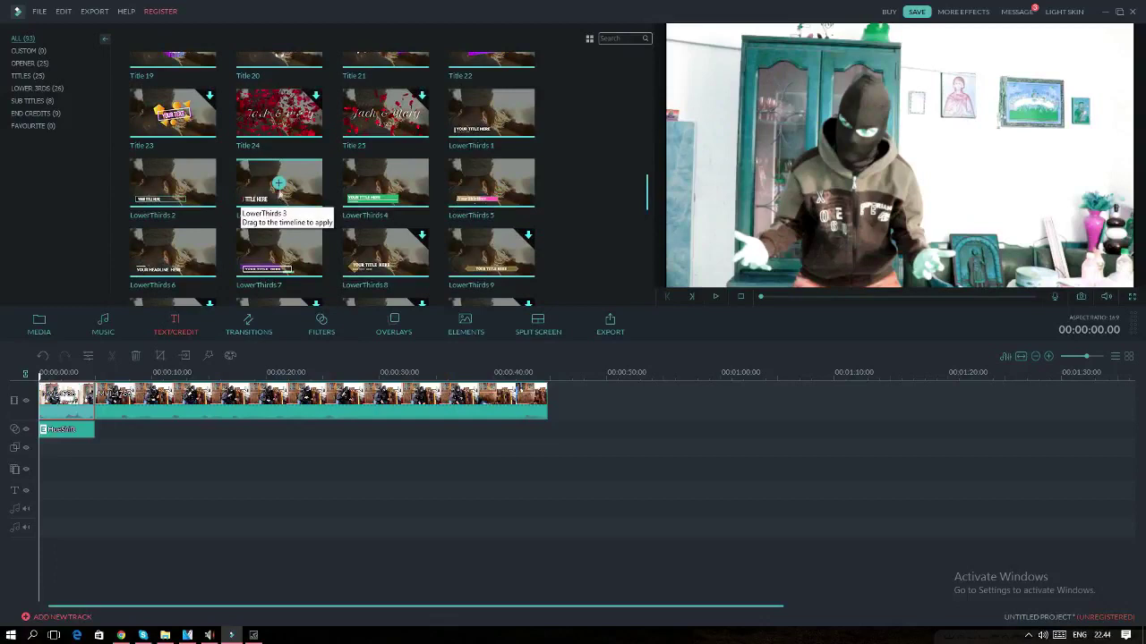
left_click(279, 182)
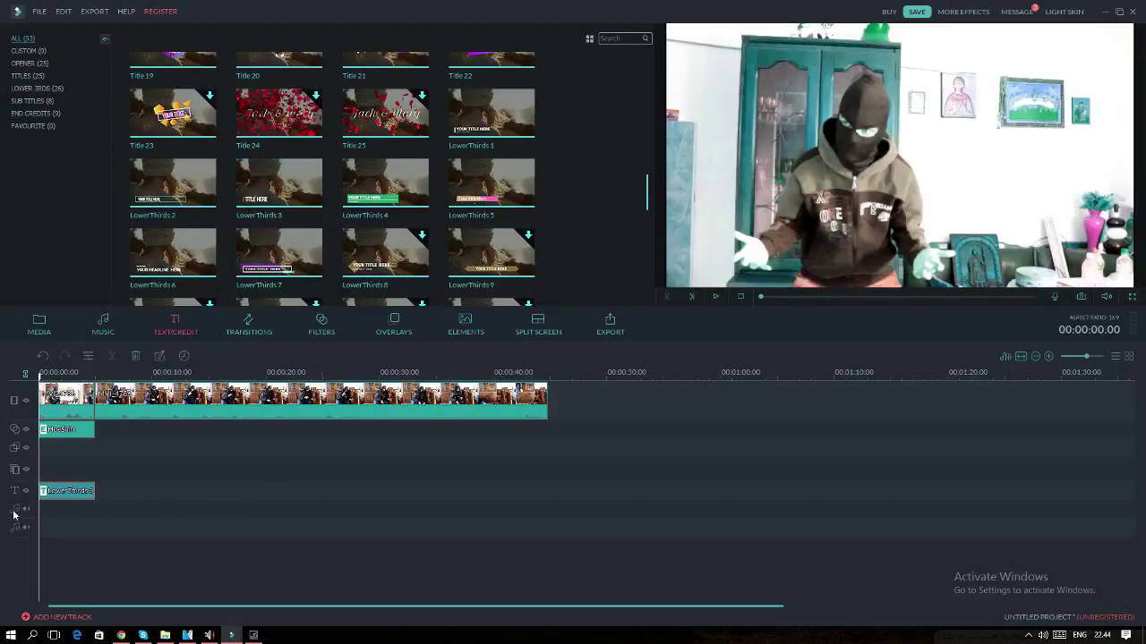
- Change the LowerThirds 3 title's text to "Lopov u akciji" and set its font to Bebas Neue Regular
left_click(715, 296)
right_click(62, 488)
left_click(105, 576)
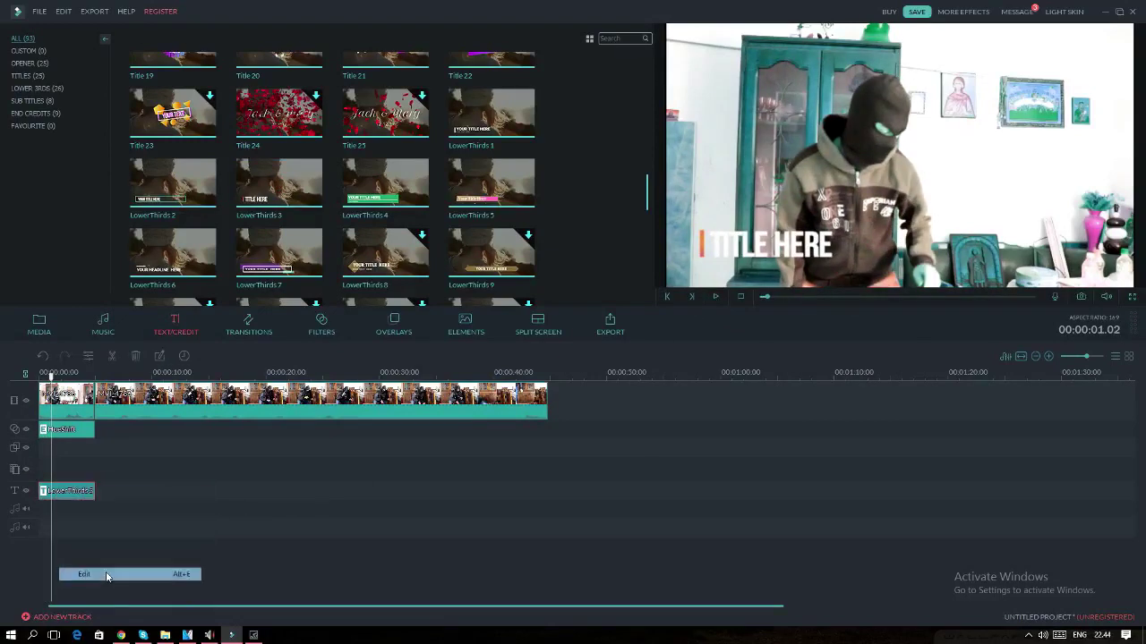
left_click_drag(277, 111, 123, 99)
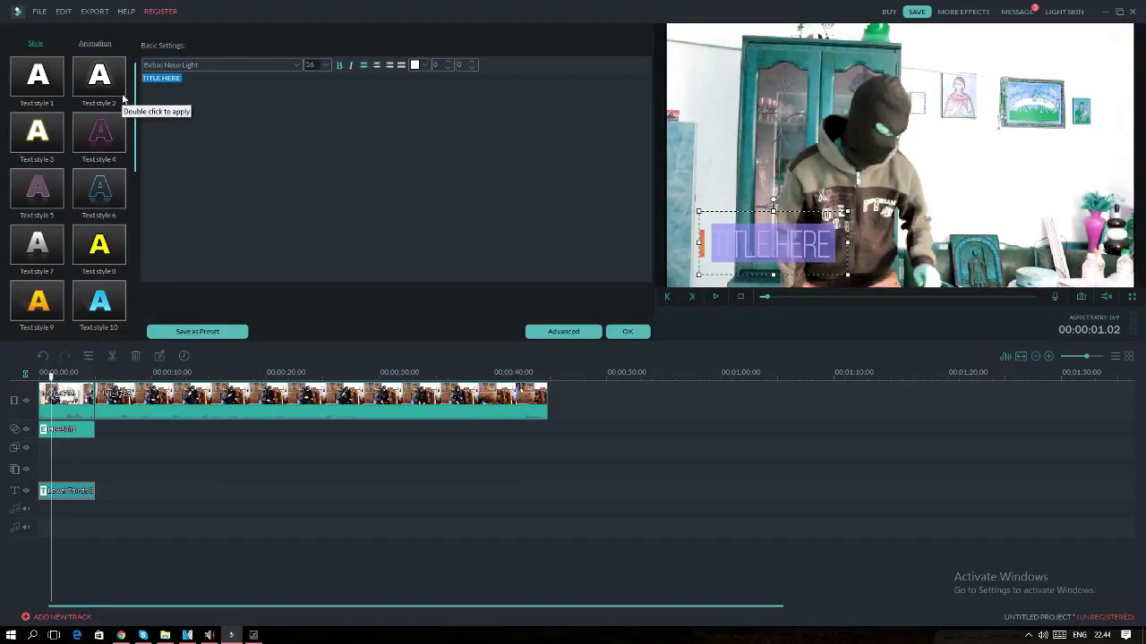
type("Lop")
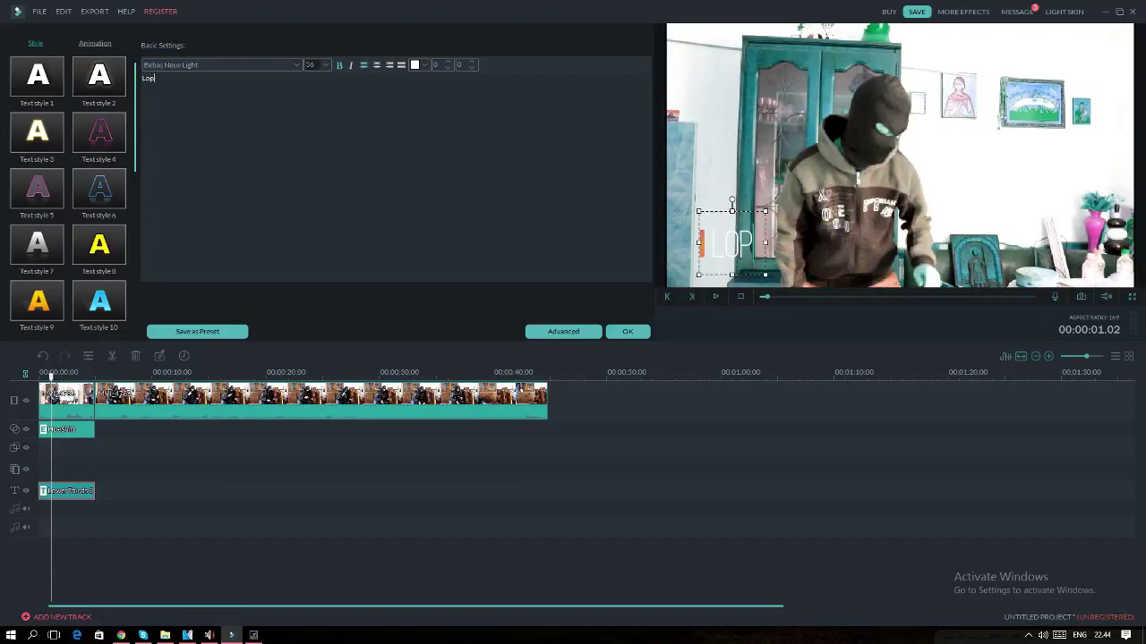
type("ov u akcij")
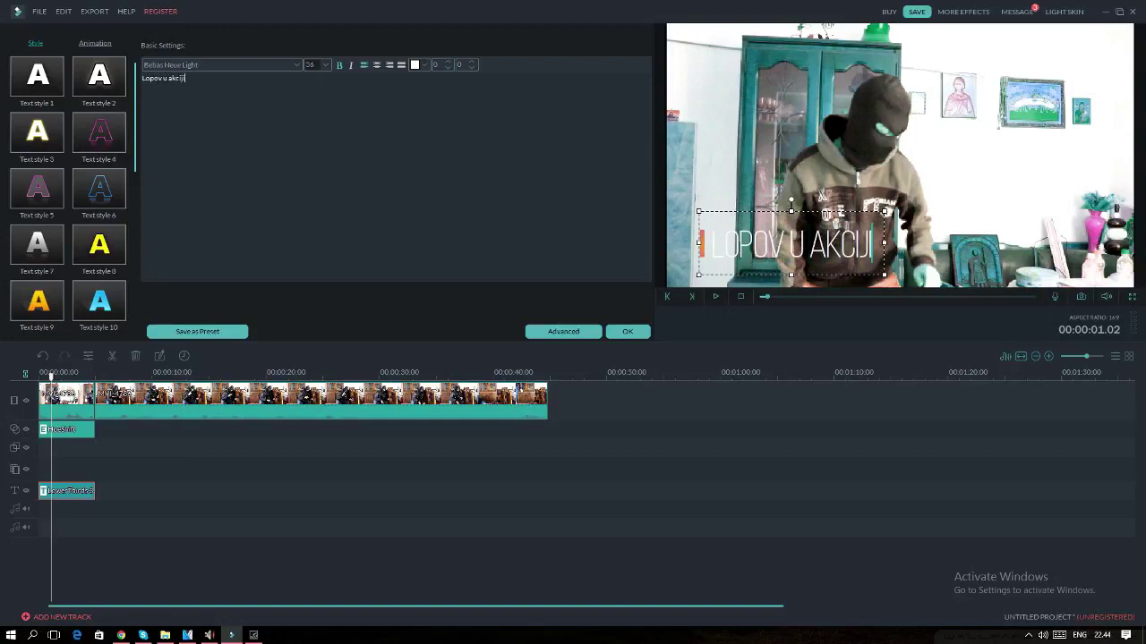
left_click(286, 64)
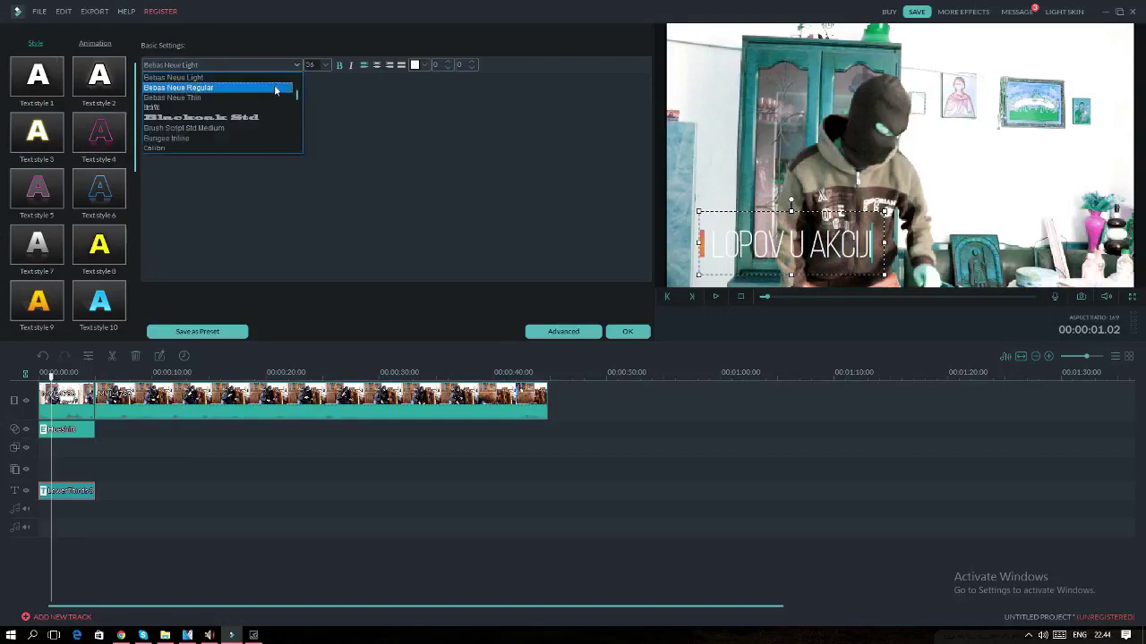
left_click(274, 86)
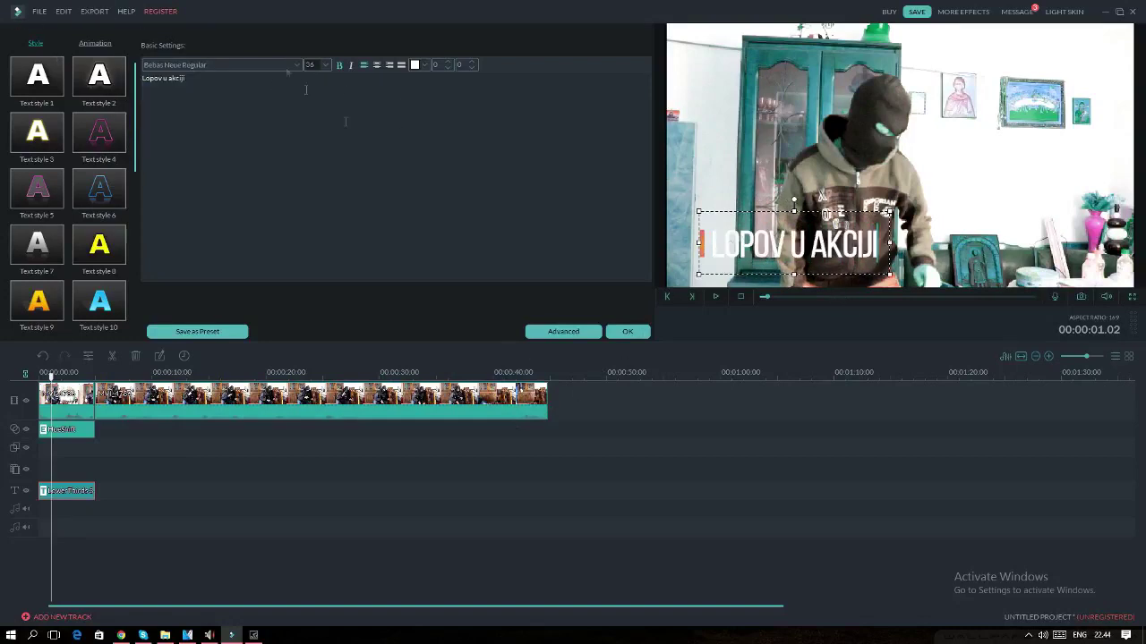
left_click(627, 331)
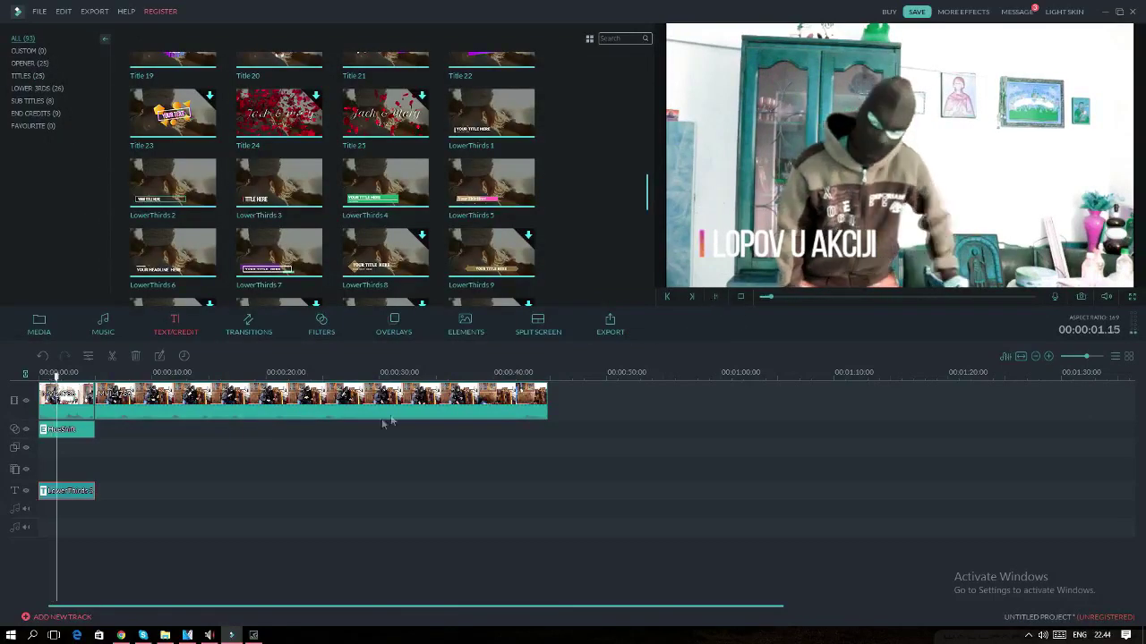
- Play the timeline from the beginning to preview the edited title, and pause while the title is still on
left_click(740, 296)
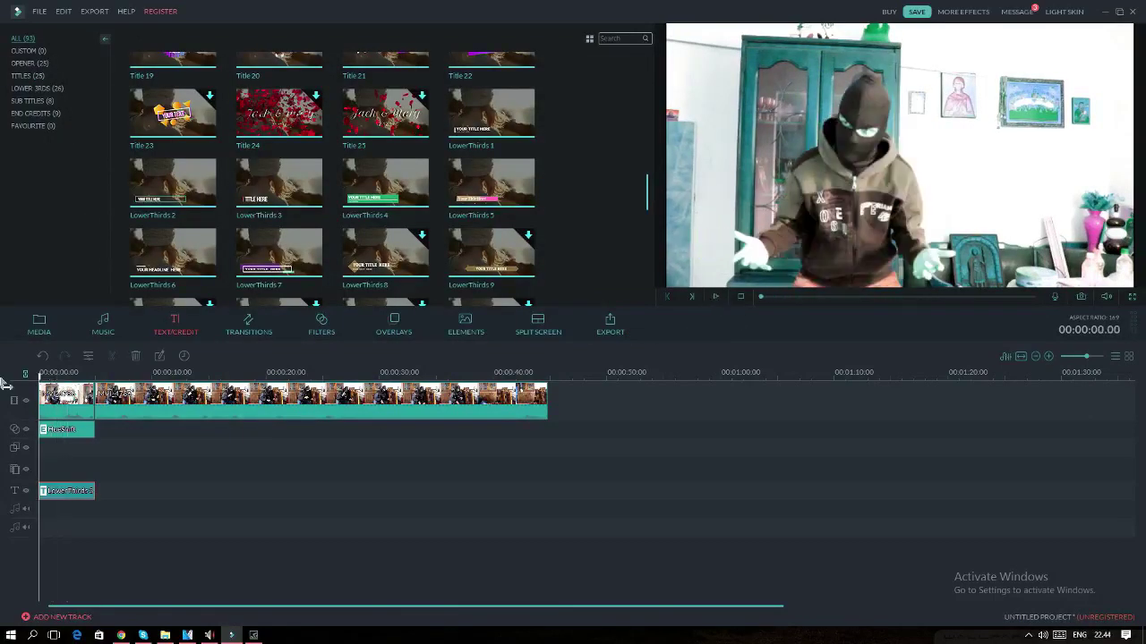
key("space")
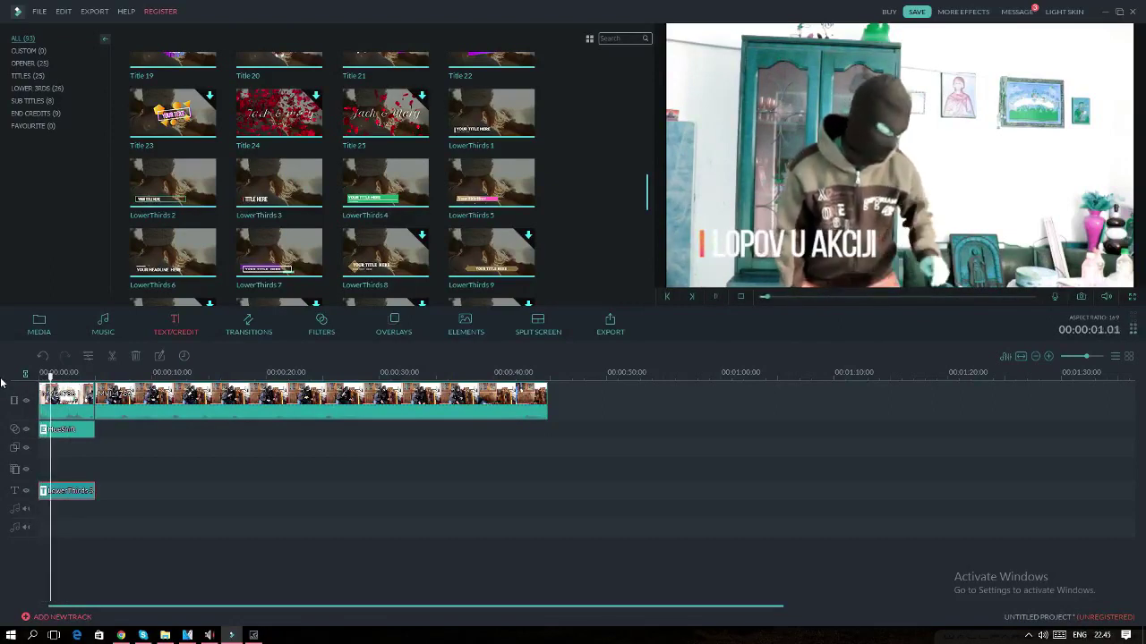
left_click(714, 298)
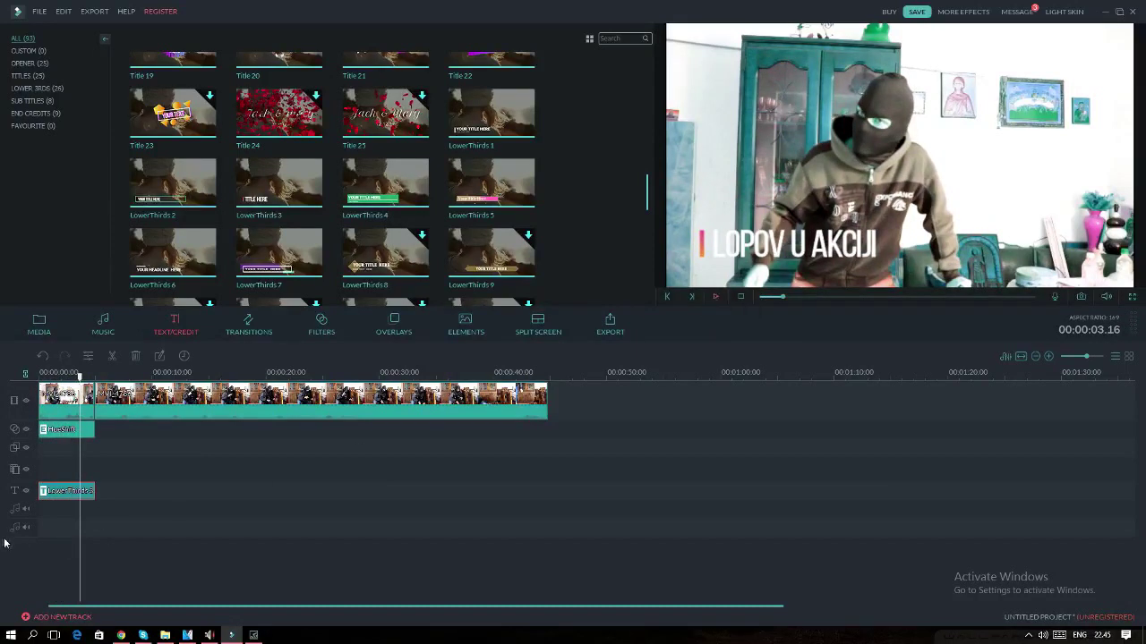
- Replace the title's text with "Novi parfem iz njujorkera"
right_click(60, 494)
left_click(90, 578)
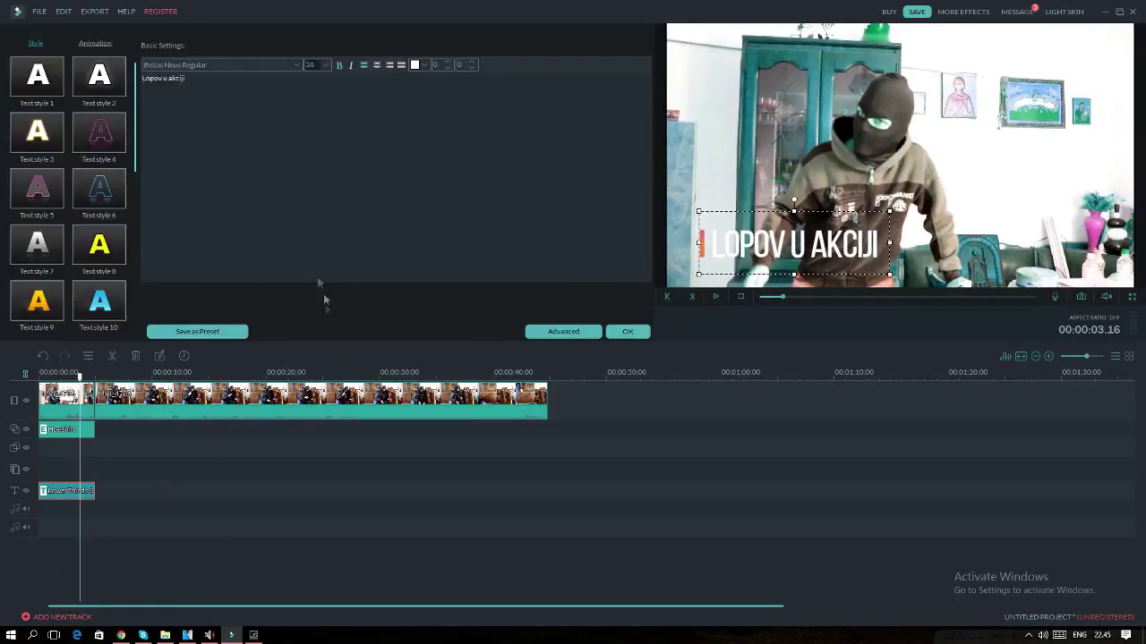
key("ctrl+a")
key("BackSpace")
type("Novi pard")
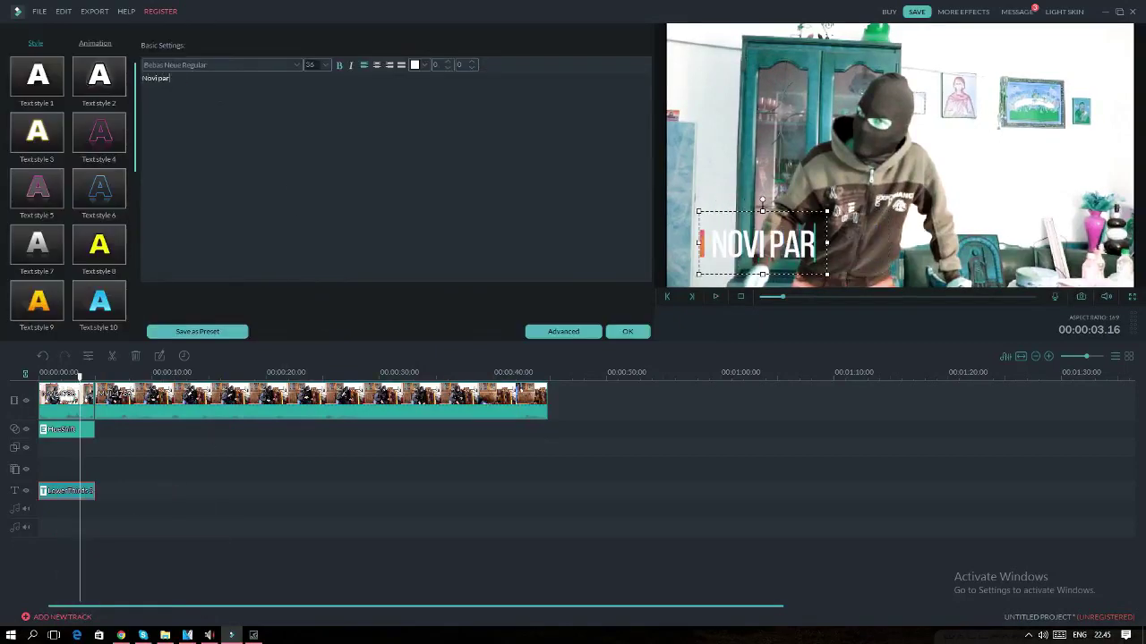
key("BackSpace")
type("fem")
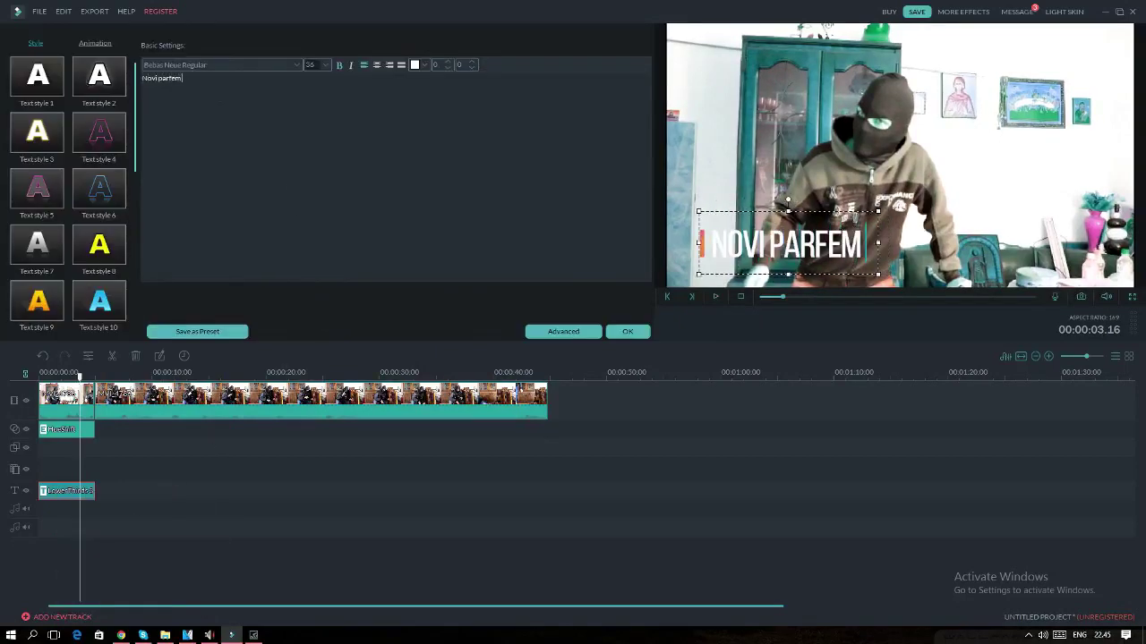
type(" iz njujorkera")
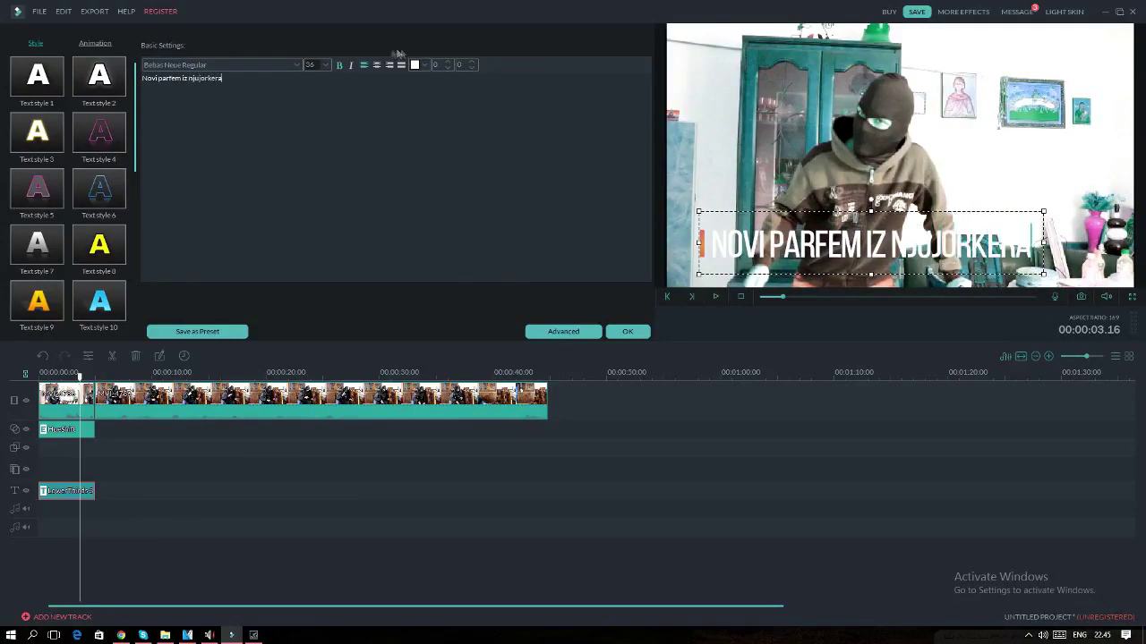
- Try black for the title's text, change the text colour to cyan and apply the title edits
left_click(417, 65)
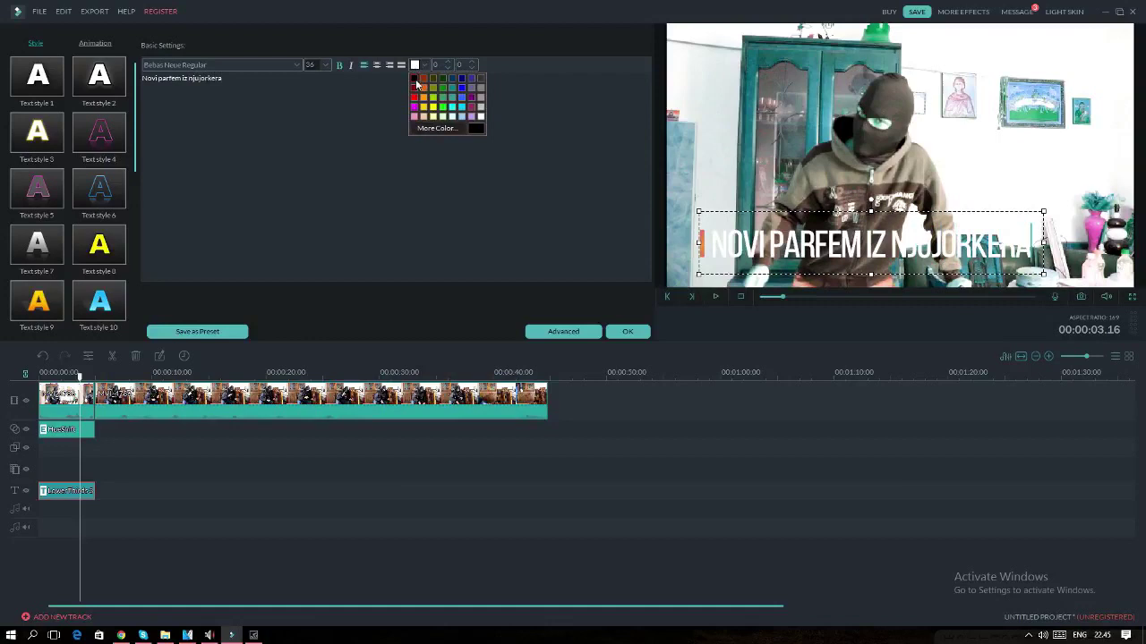
left_click(414, 79)
left_click(425, 66)
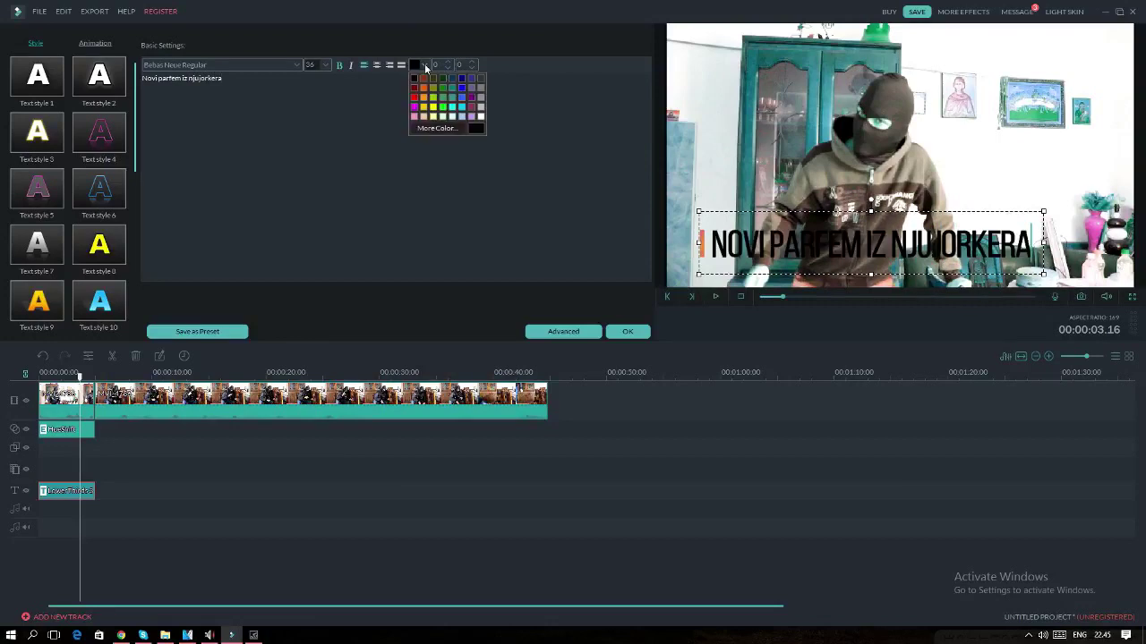
left_click(463, 108)
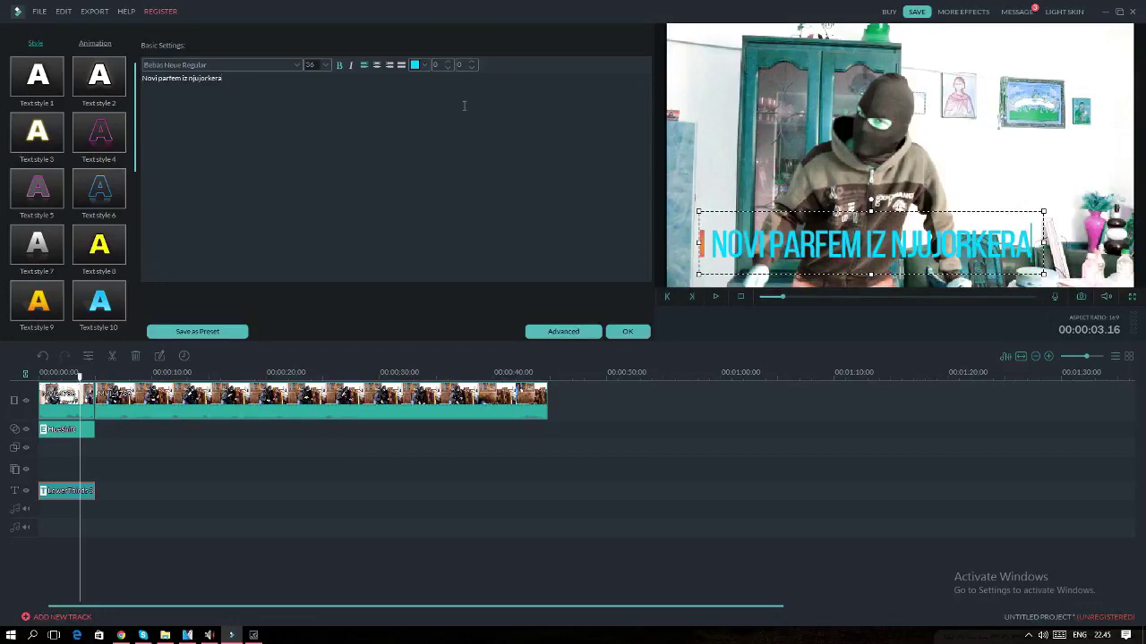
left_click(631, 336)
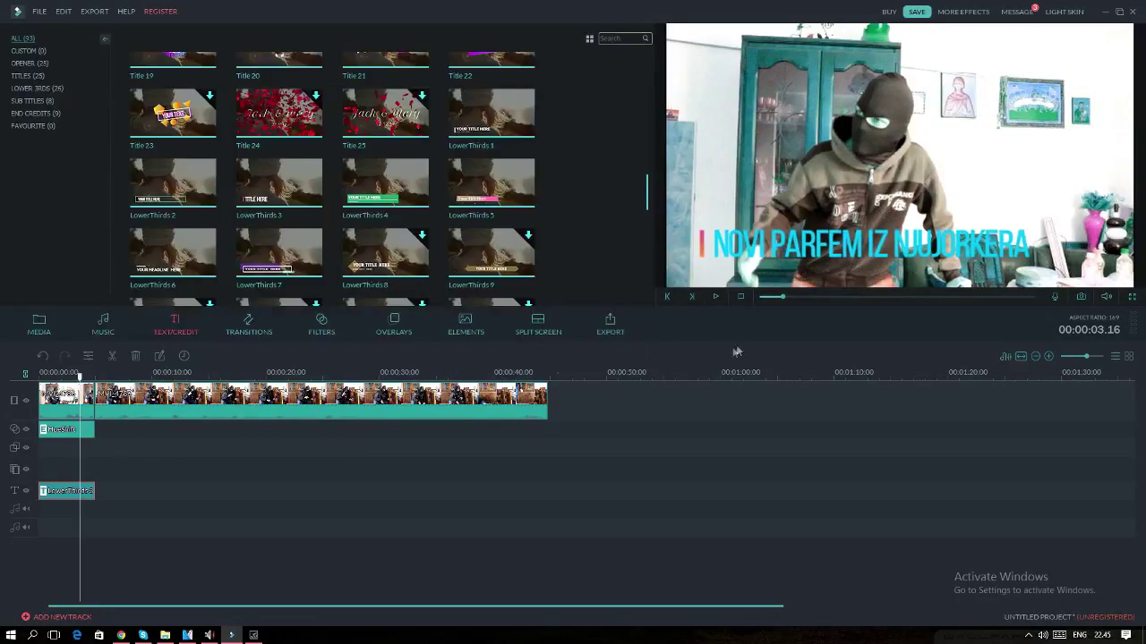
- Play the timeline from the start through the recoloured title and pause just after the cut
key("Home")
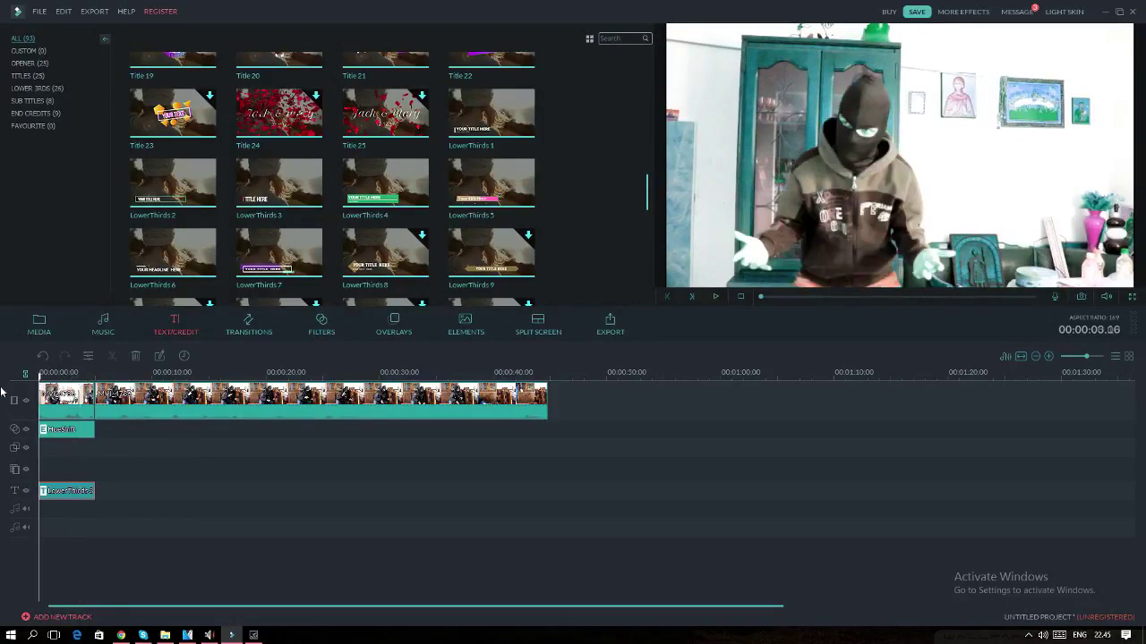
key("space")
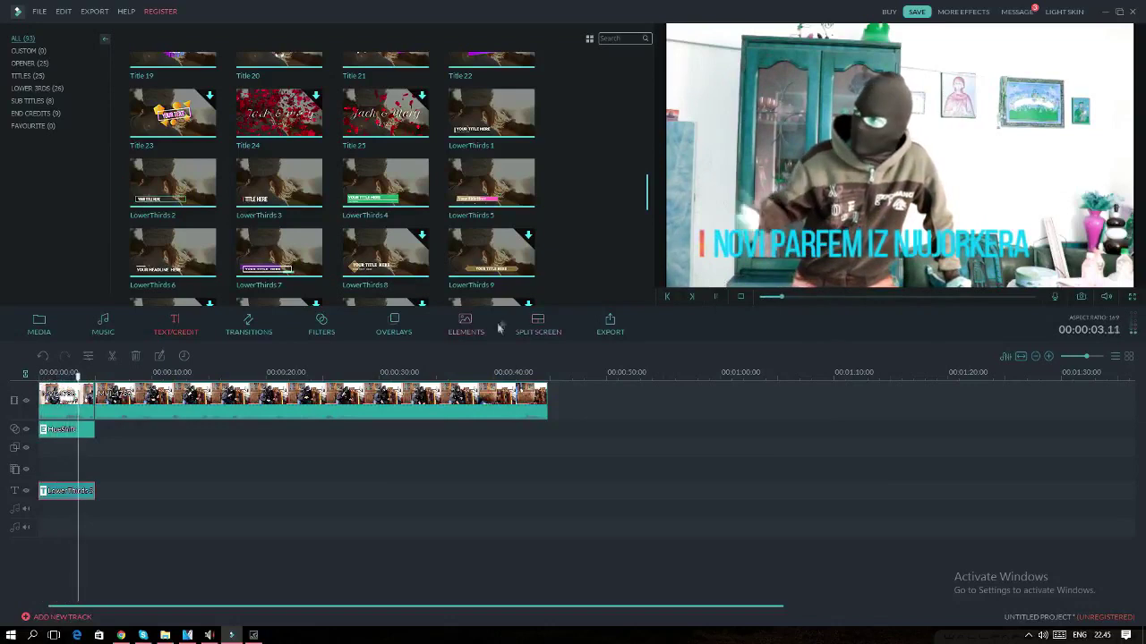
left_click(715, 297)
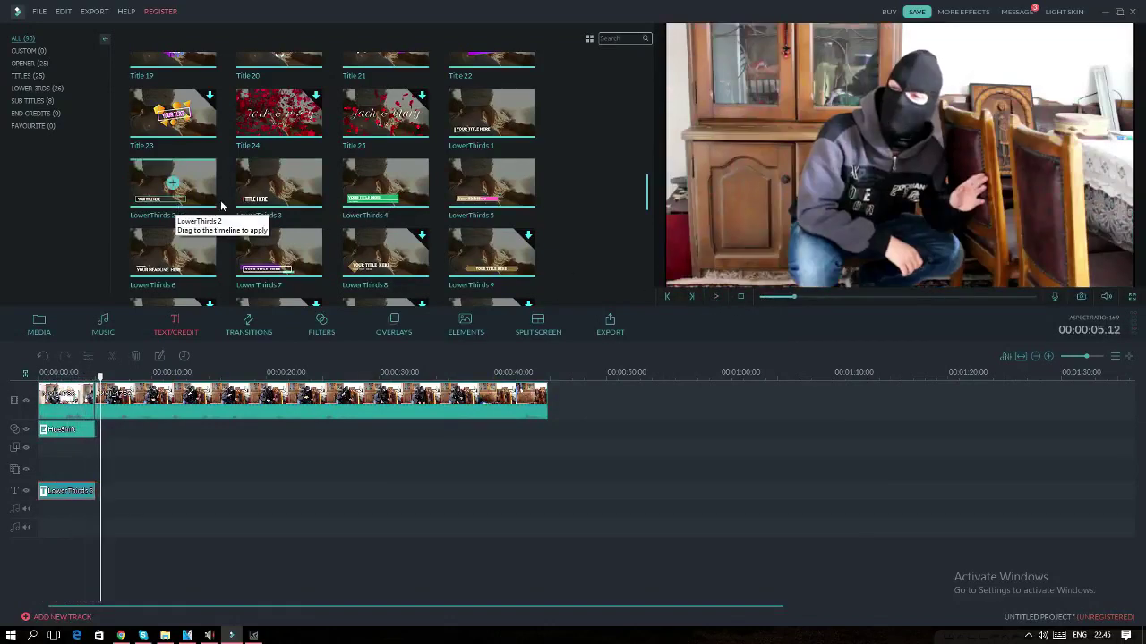
- Look through the remaining lower thirds and subtitles, and revisit the filters, overlays and transitions libraries
left_click_drag(648, 203, 646, 234)
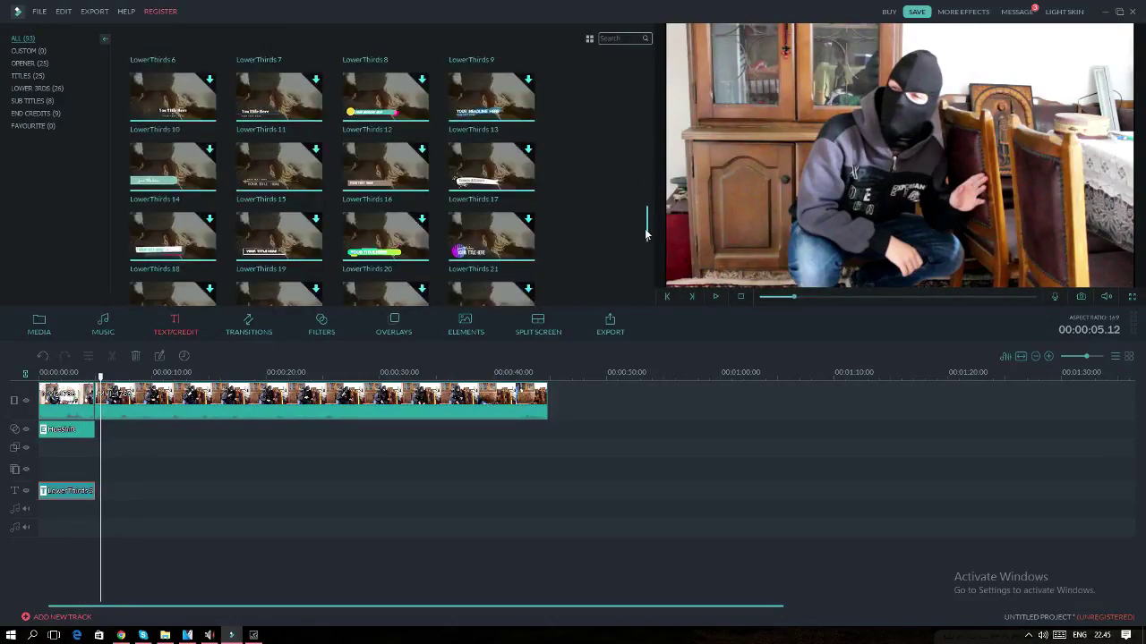
left_click_drag(648, 239, 648, 266)
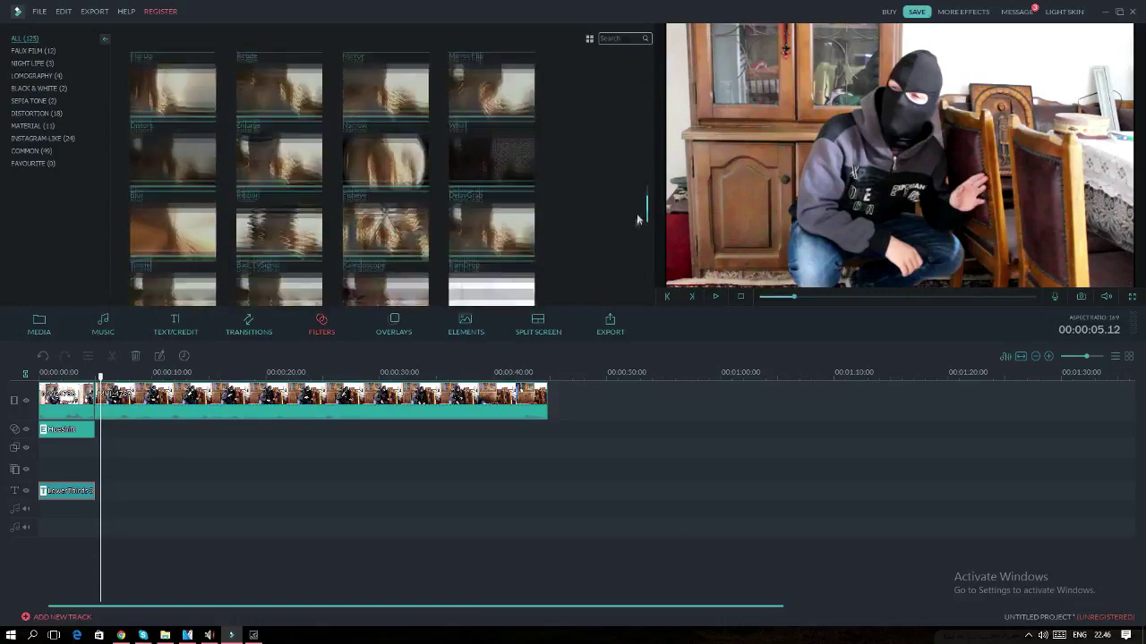
left_click(394, 324)
left_click(248, 324)
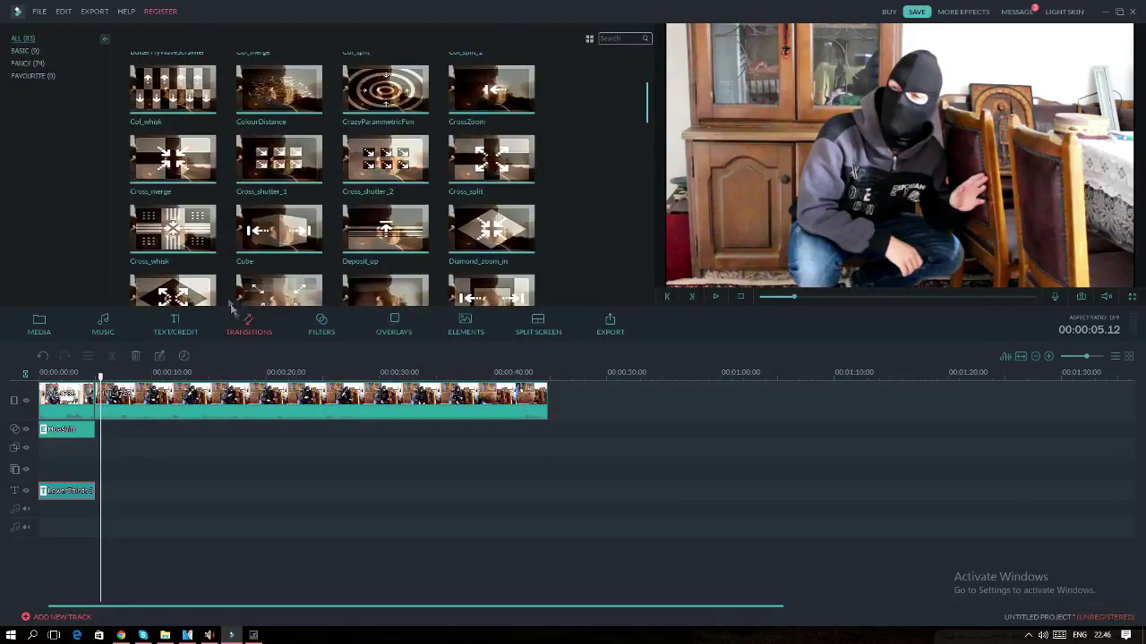
left_click(170, 325)
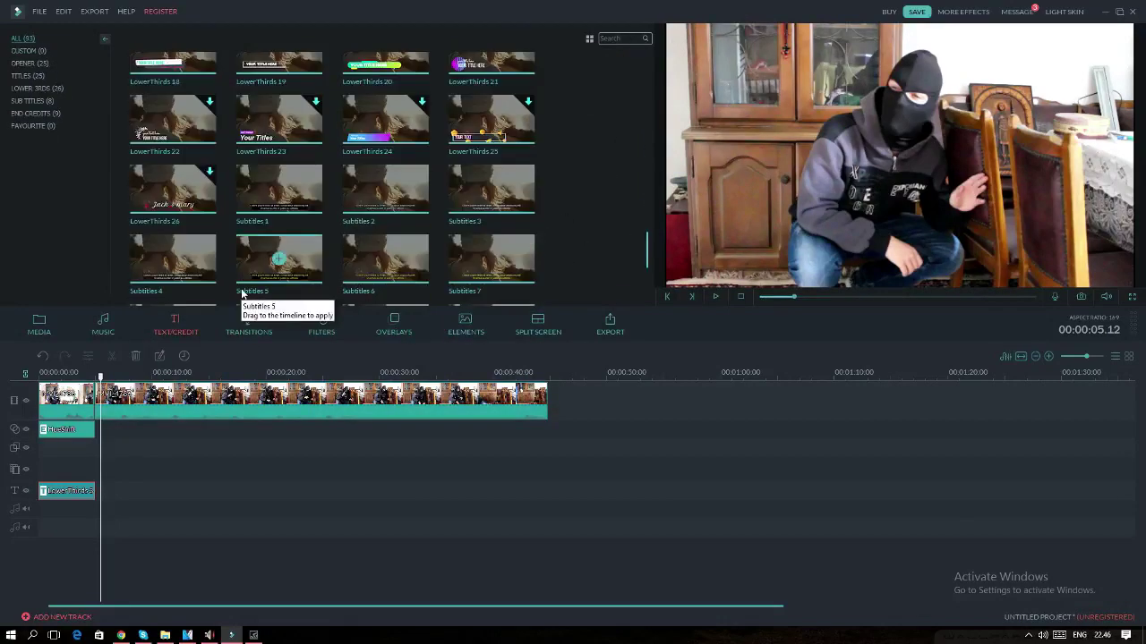